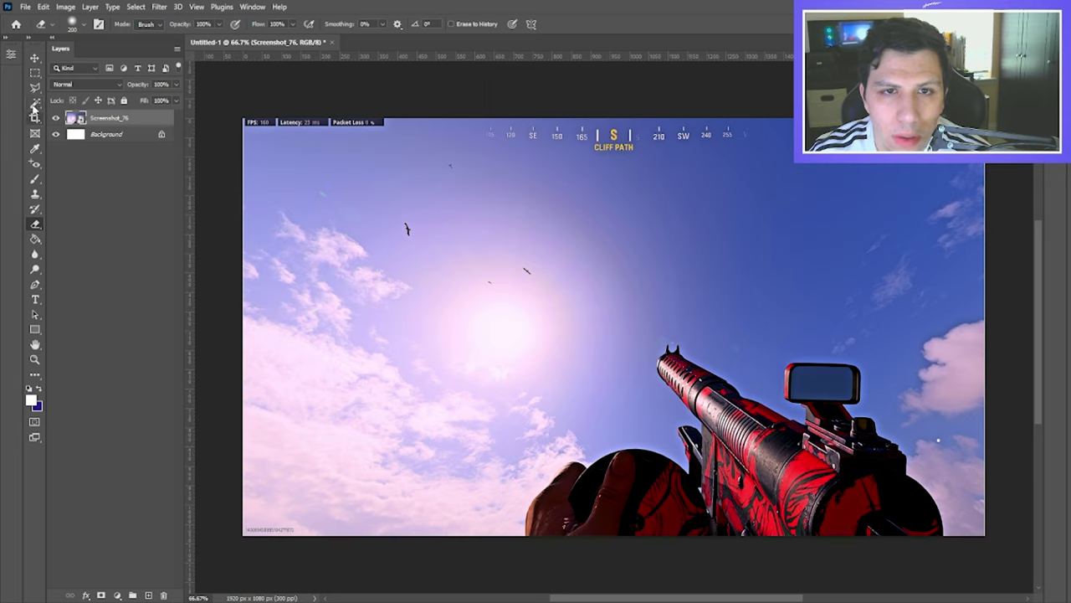
# Step: Select the red gun and gloved hand by boxing them with the Object Selection tool
pyautogui.click(35, 103)
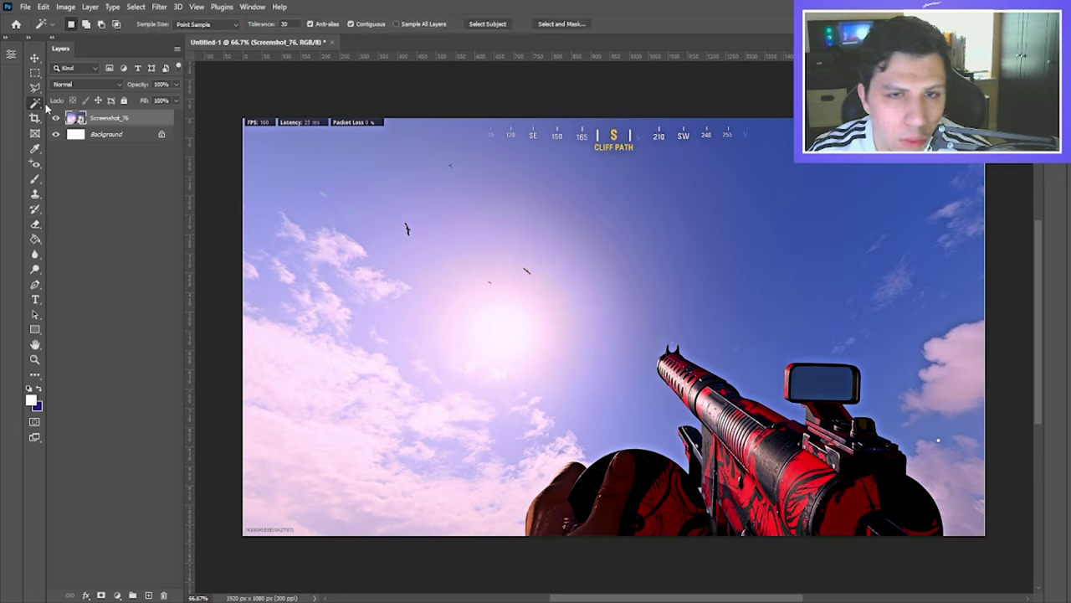
pyautogui.rightClick(35, 104)
pyautogui.click(59, 125)
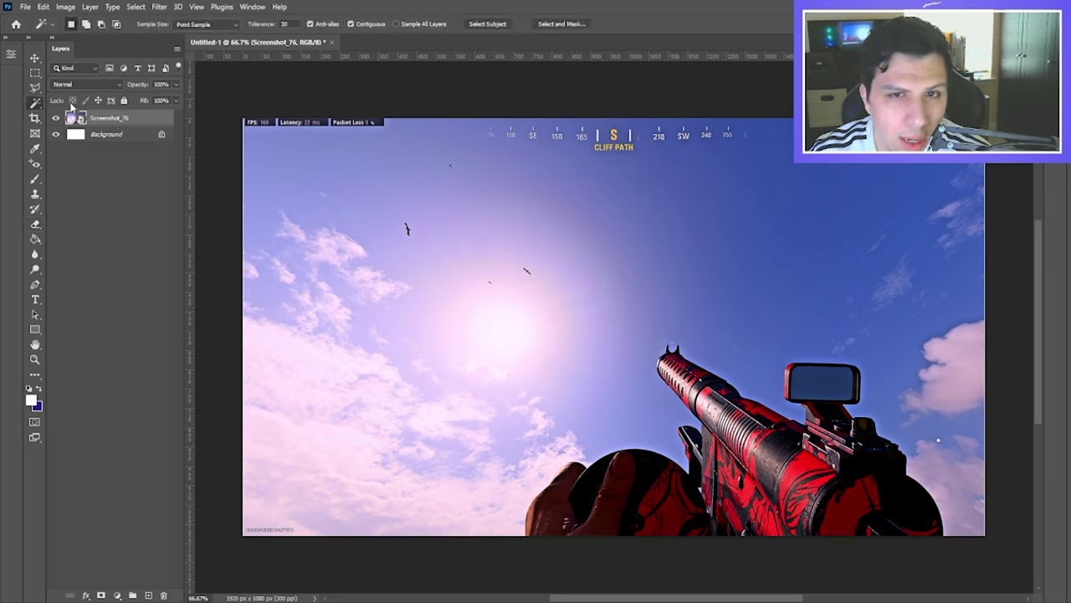
pyautogui.hotkey('shift', 'w')
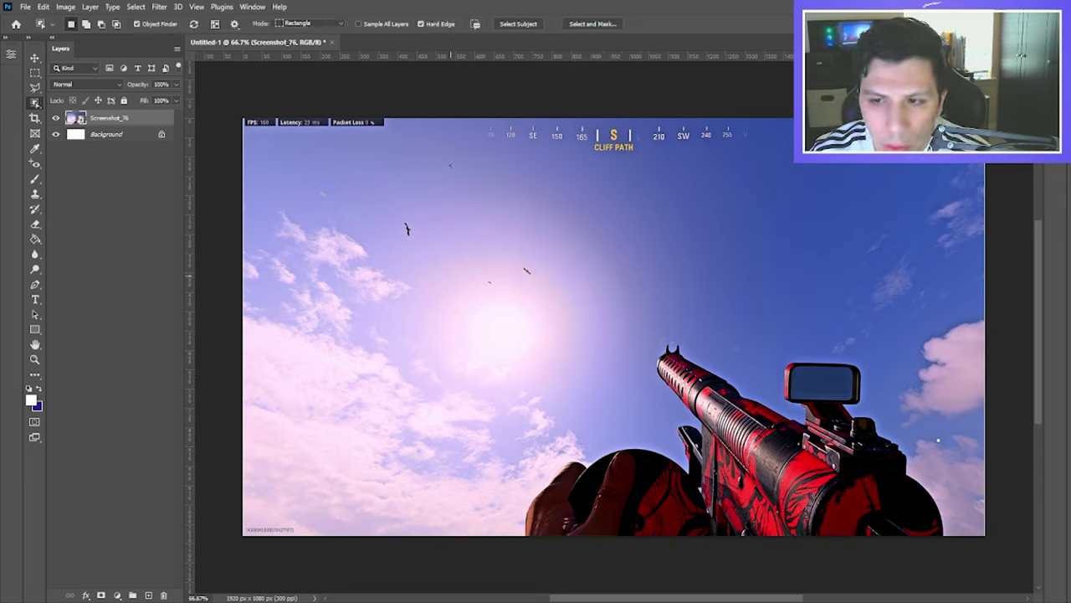
pyautogui.moveTo(450, 276); pyautogui.dragTo(963, 548)
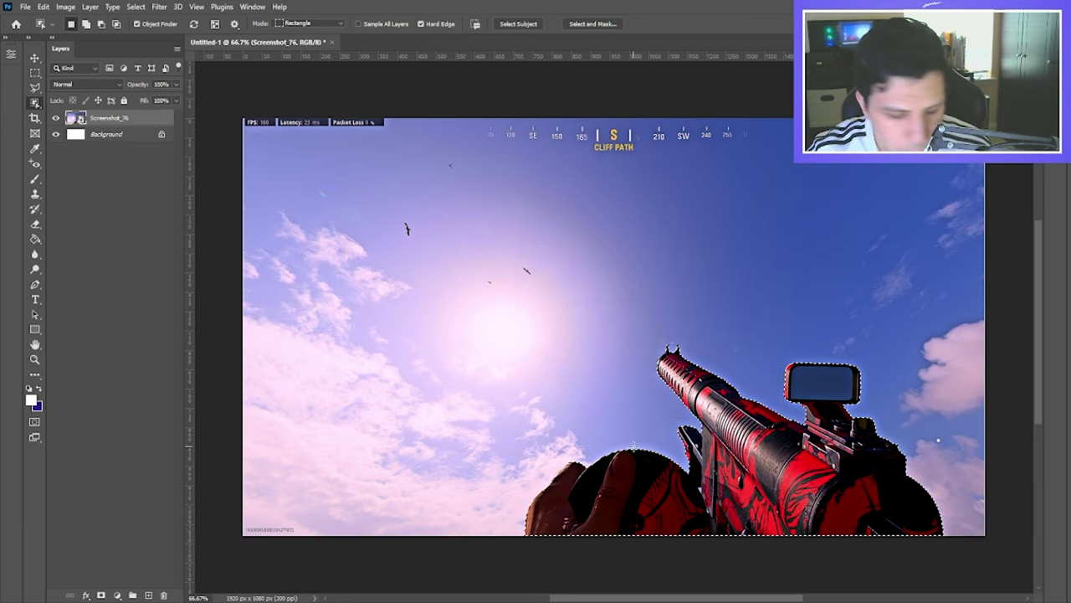
pyautogui.press('q')
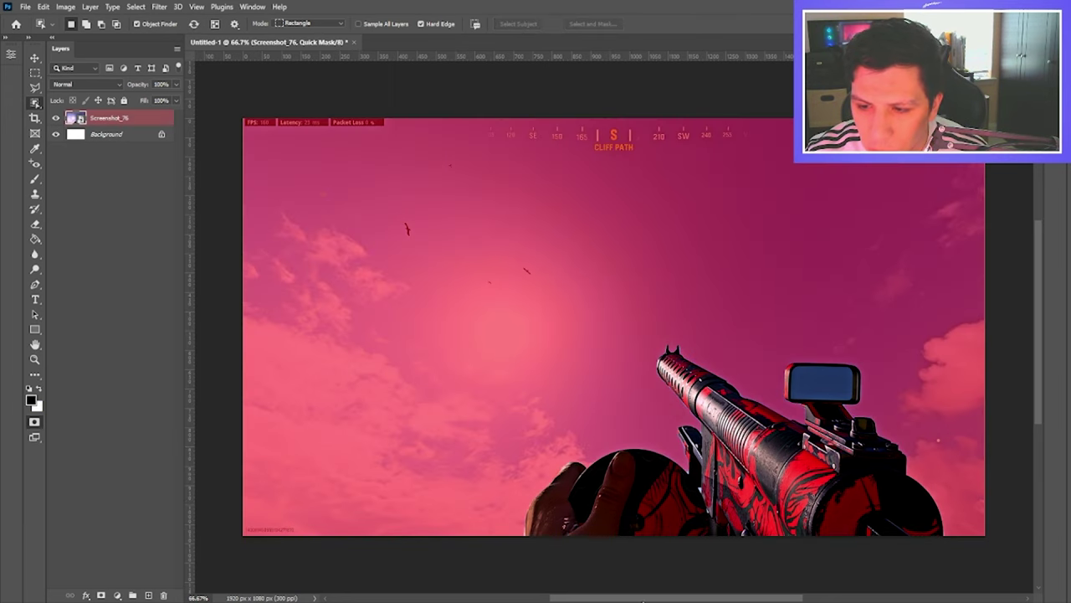
pyautogui.moveTo(633, 600); pyautogui.dragTo(676, 599)
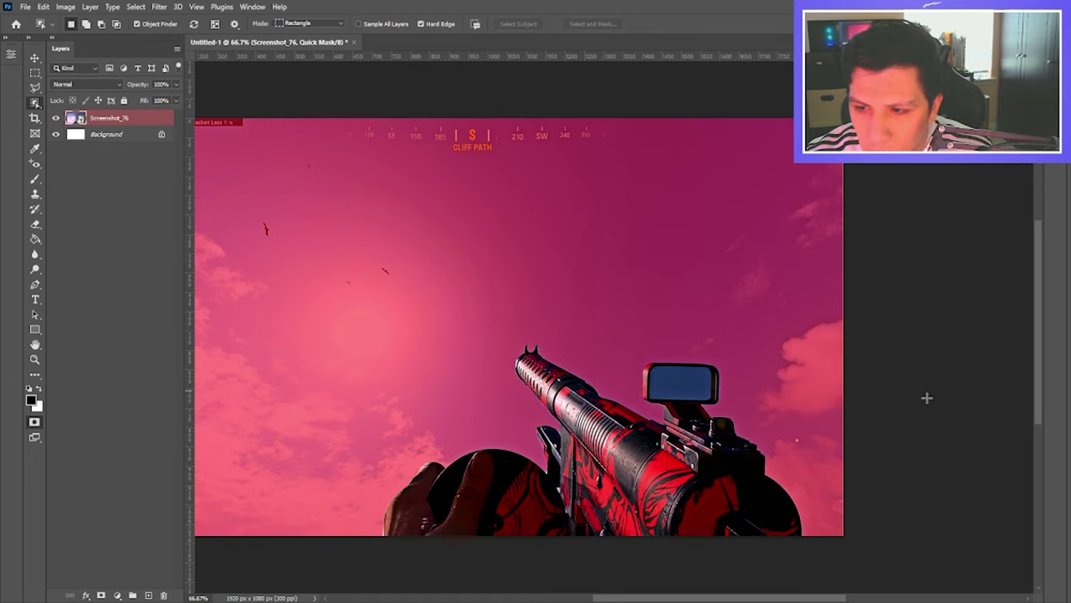
pyautogui.press('q')
pyautogui.press('q')
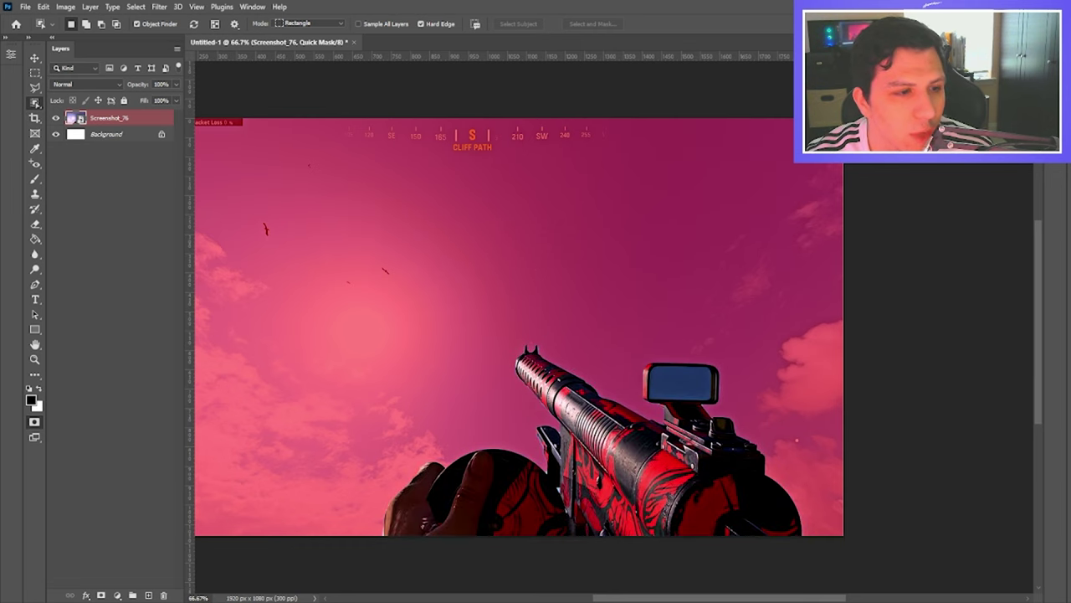
pyautogui.press('q')
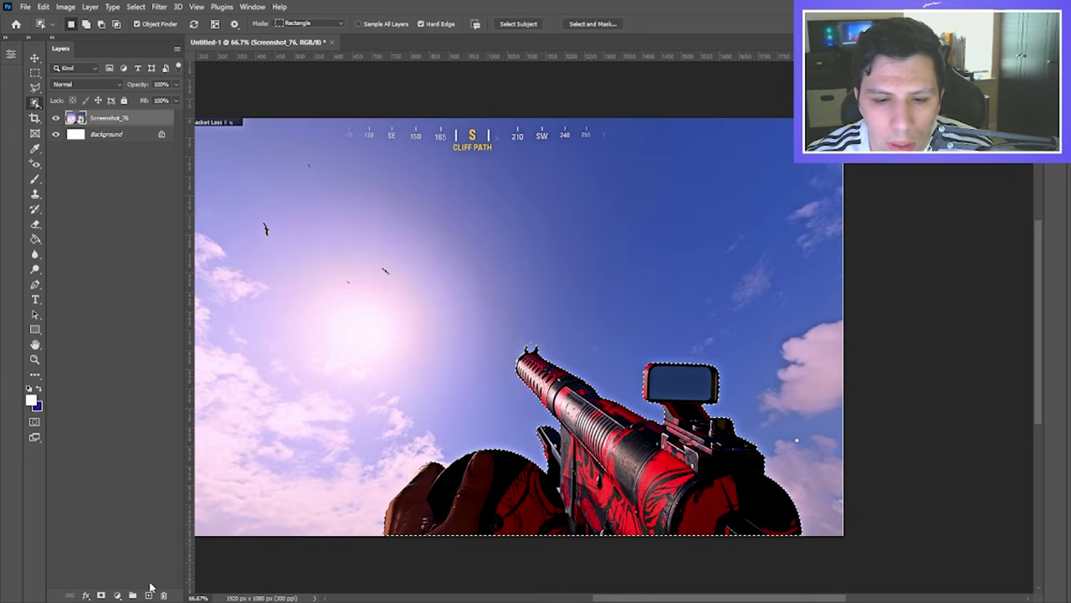
pyautogui.click(100, 595)
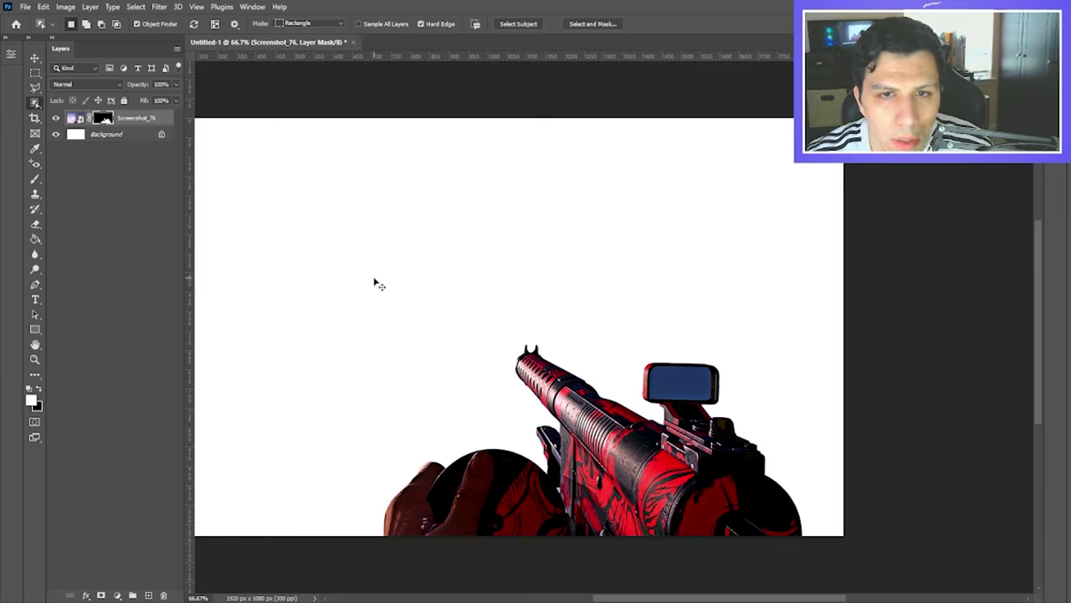
pyautogui.hotkey('ctrl', 'z')
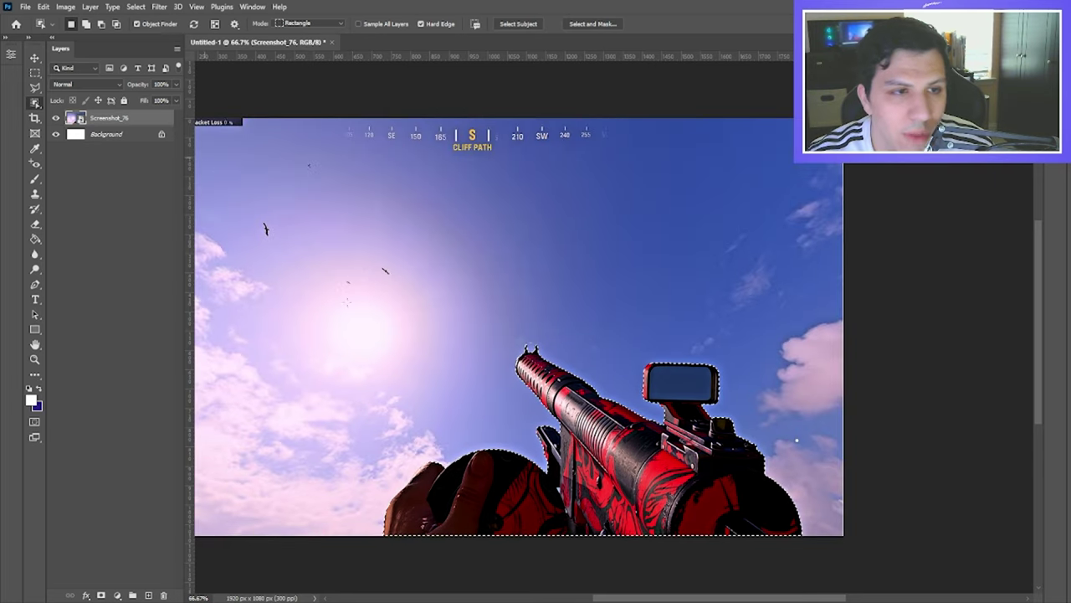
# Step: Show the selection as a Quick Mask, zoom to 200%, and set the Brush to size 6
pyautogui.press('q')
pyautogui.hotkey('ctrl', '+')
pyautogui.hotkey('ctrl', '+')
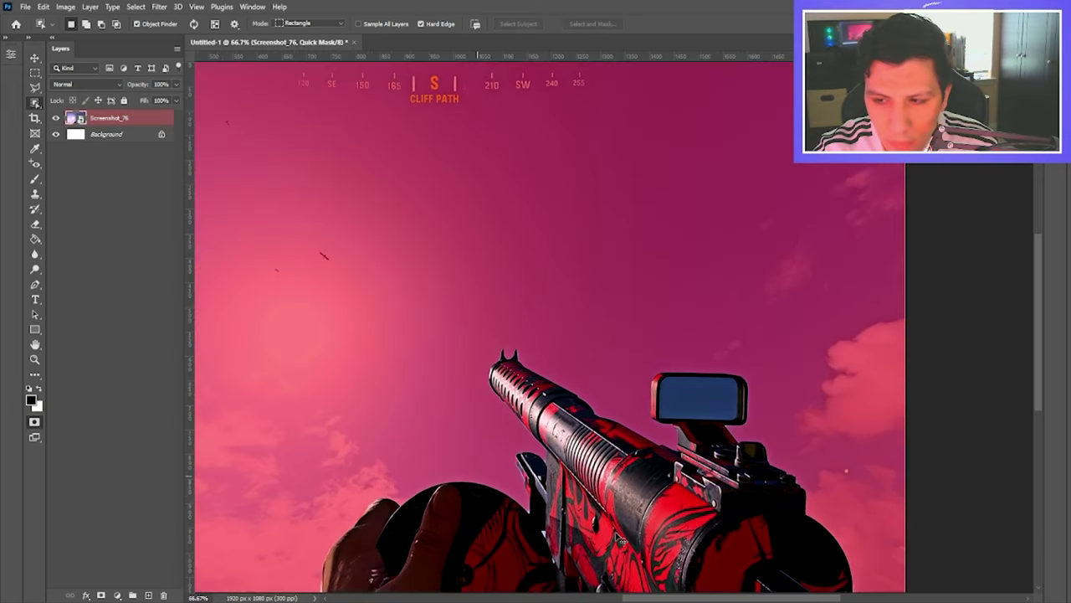
pyautogui.scroll(-3, 443, 422)
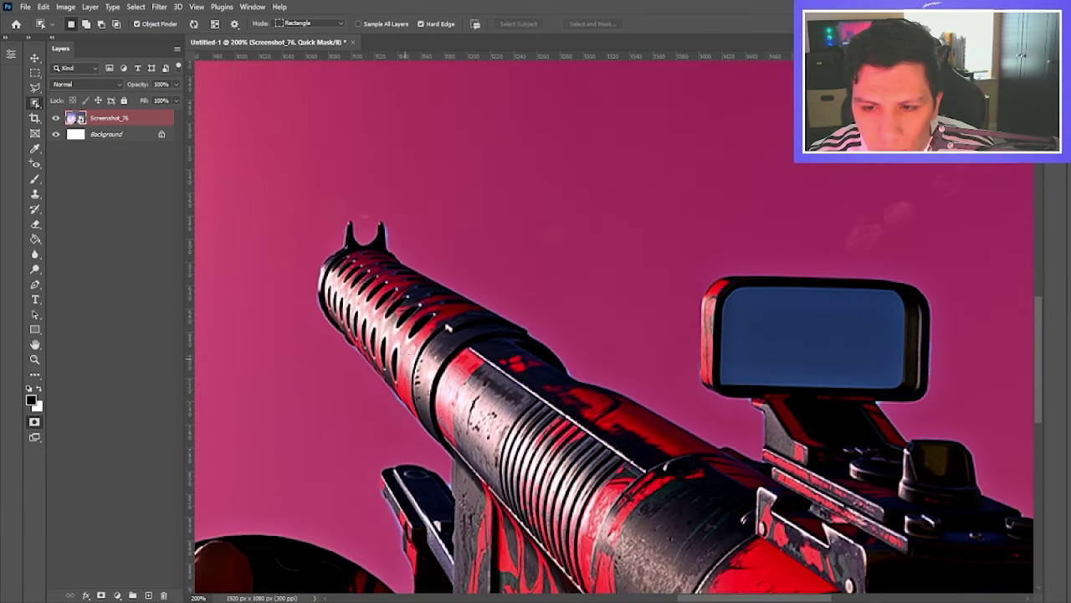
pyautogui.click(35, 227)
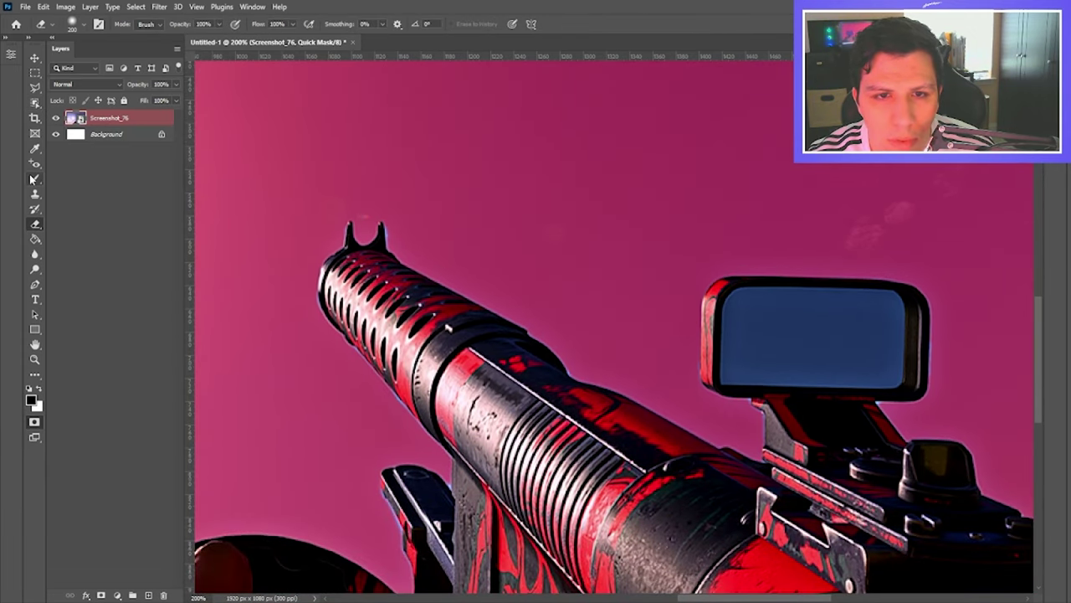
pyautogui.click(32, 102)
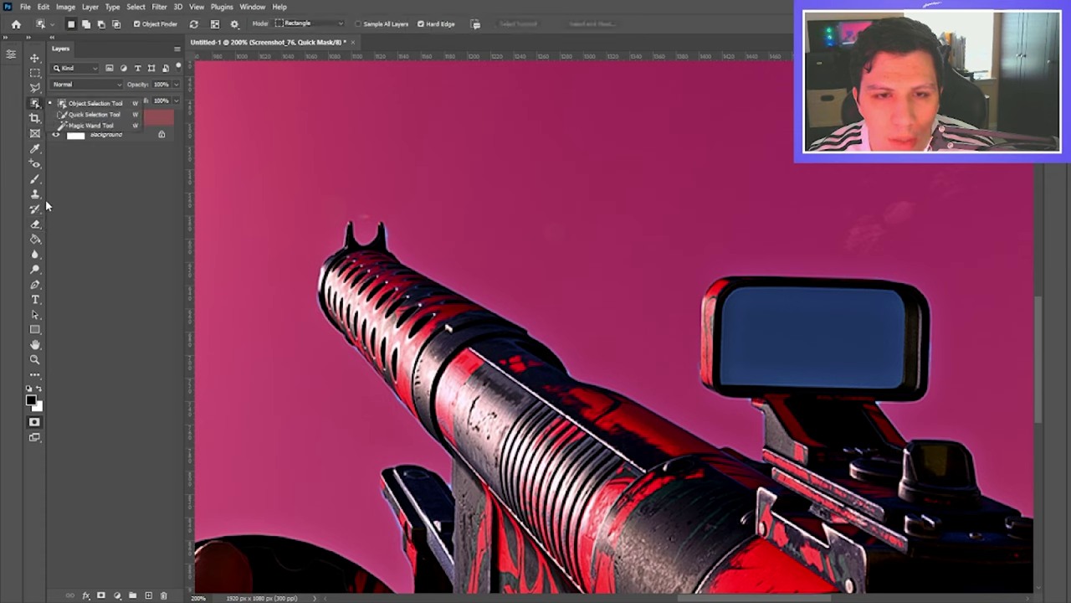
pyautogui.click(38, 179)
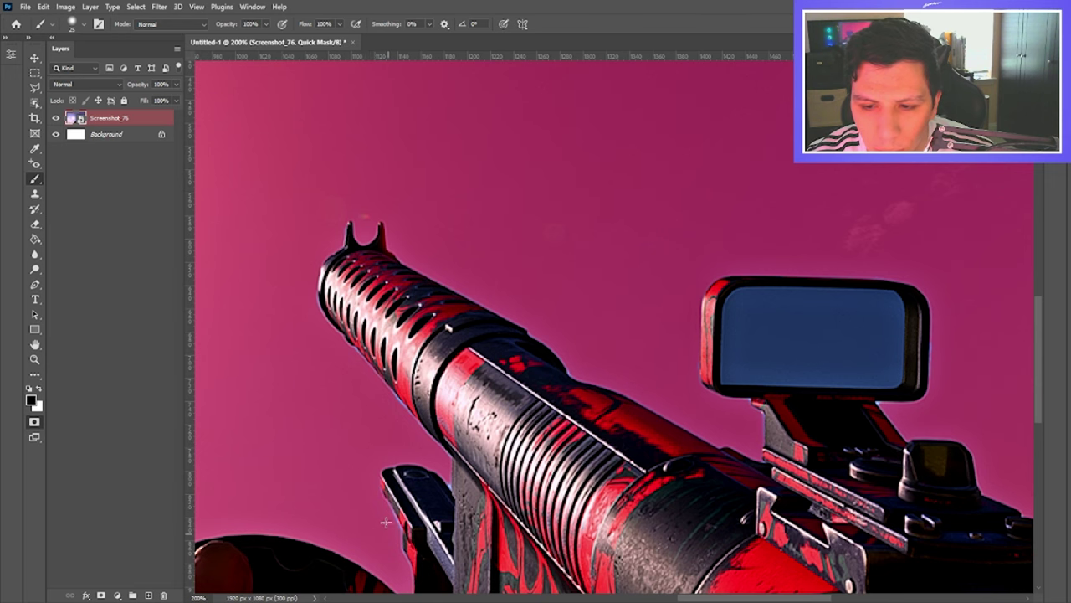
pyautogui.scroll(-3, 380, 512)
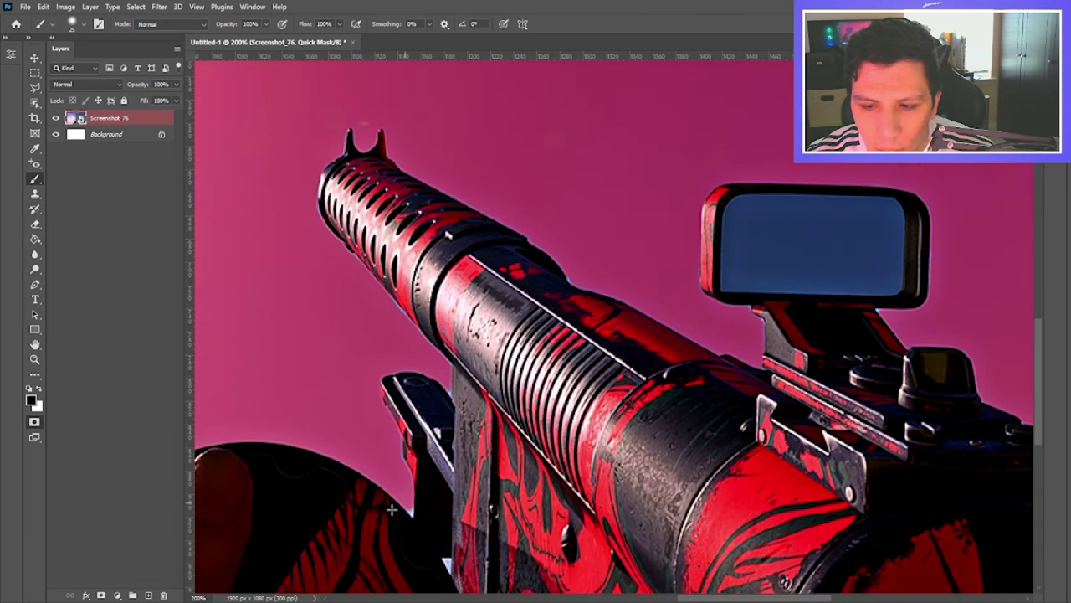
pyautogui.press('[')
pyautogui.press('[')
pyautogui.press('[')
pyautogui.press('[')
pyautogui.press('[')
# Step: Zoom to 400% on the grip and paint the leftover sky gap into the mask
pyautogui.hotkey('ctrl', '+')
pyautogui.hotkey('ctrl', '+')
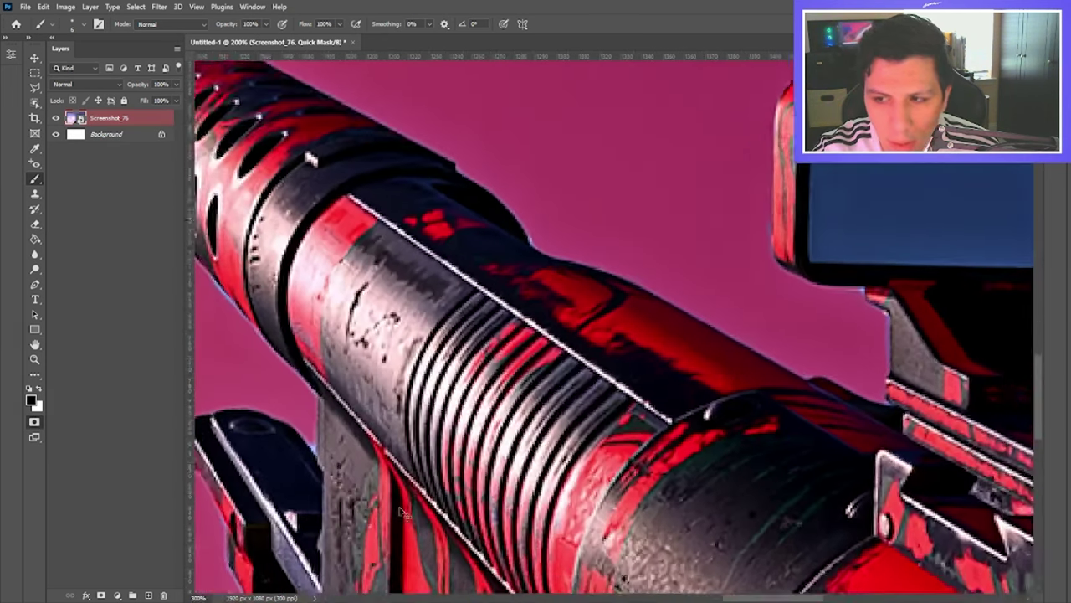
pyautogui.scroll(-2, 408, 494)
pyautogui.scroll(-2, 412, 477)
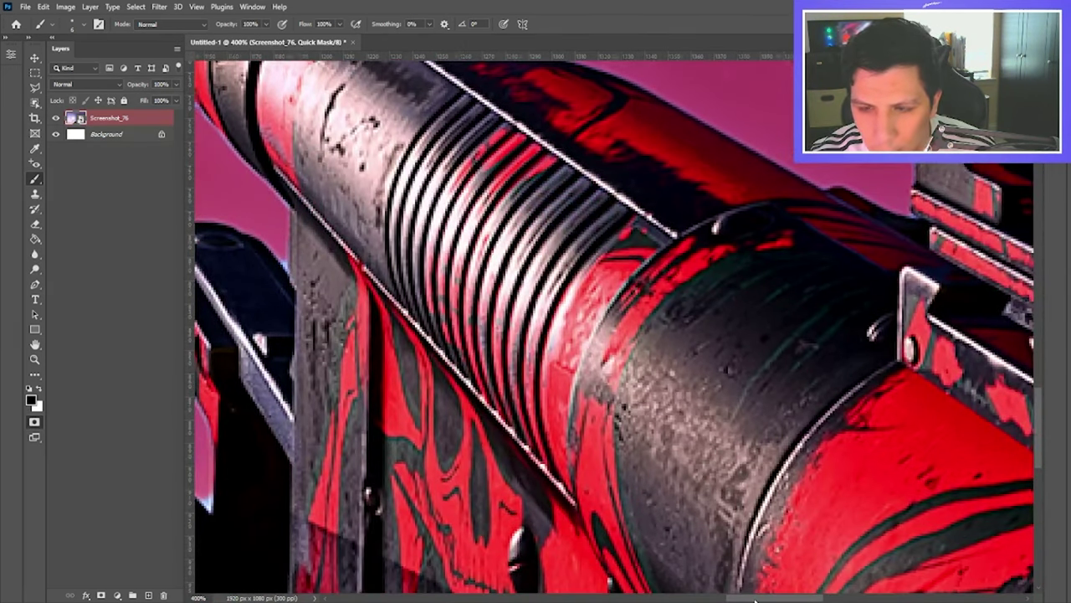
pyautogui.moveTo(755, 600); pyautogui.dragTo(724, 599)
pyautogui.press('l')
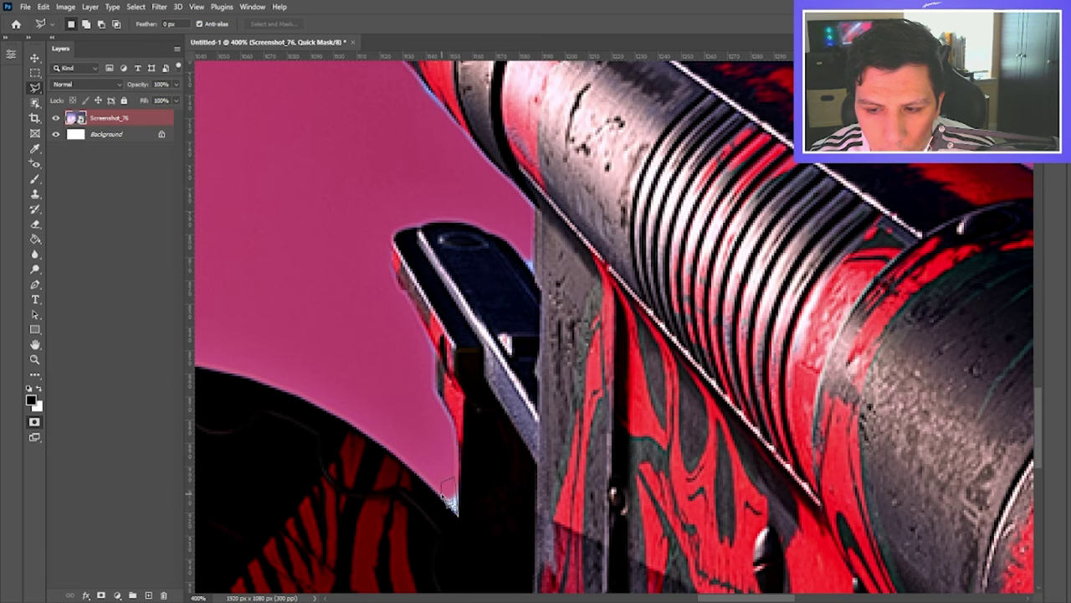
pyautogui.click(33, 180)
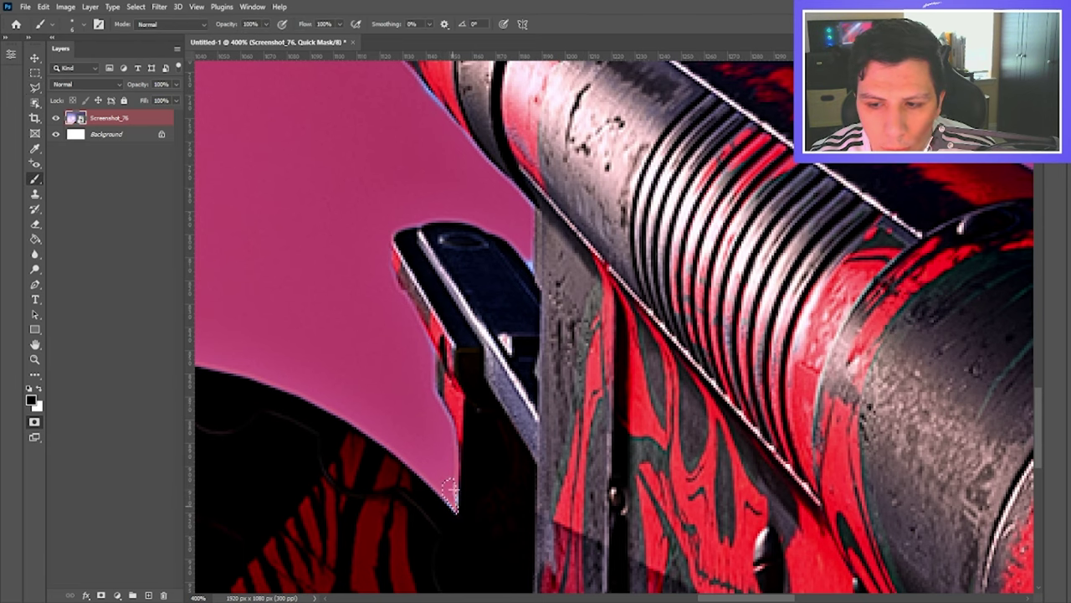
pyautogui.scroll(2, 477, 430)
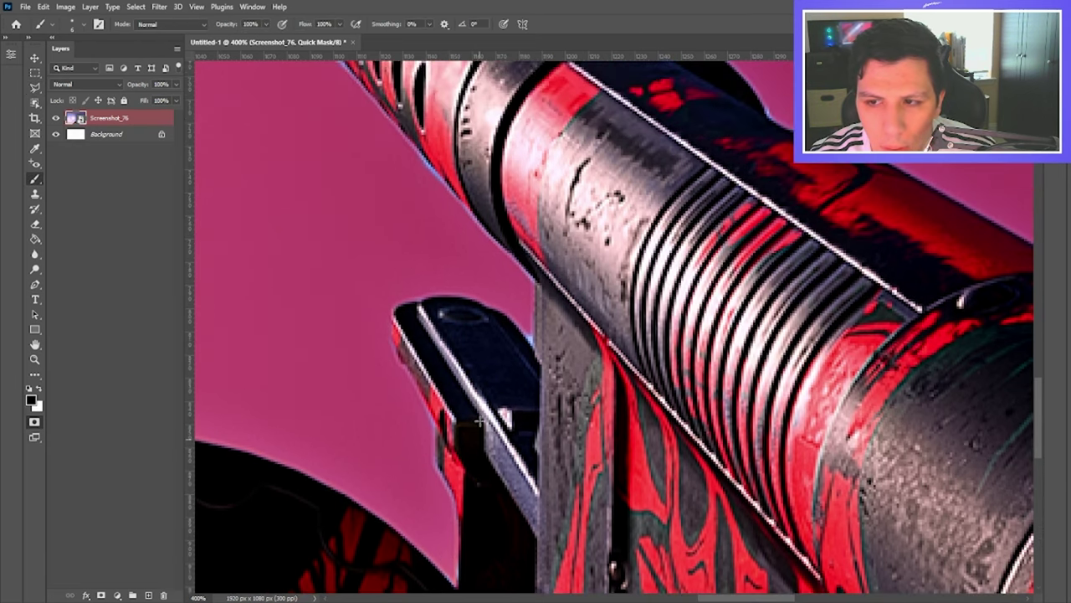
pyautogui.scroll(-6, 520, 364)
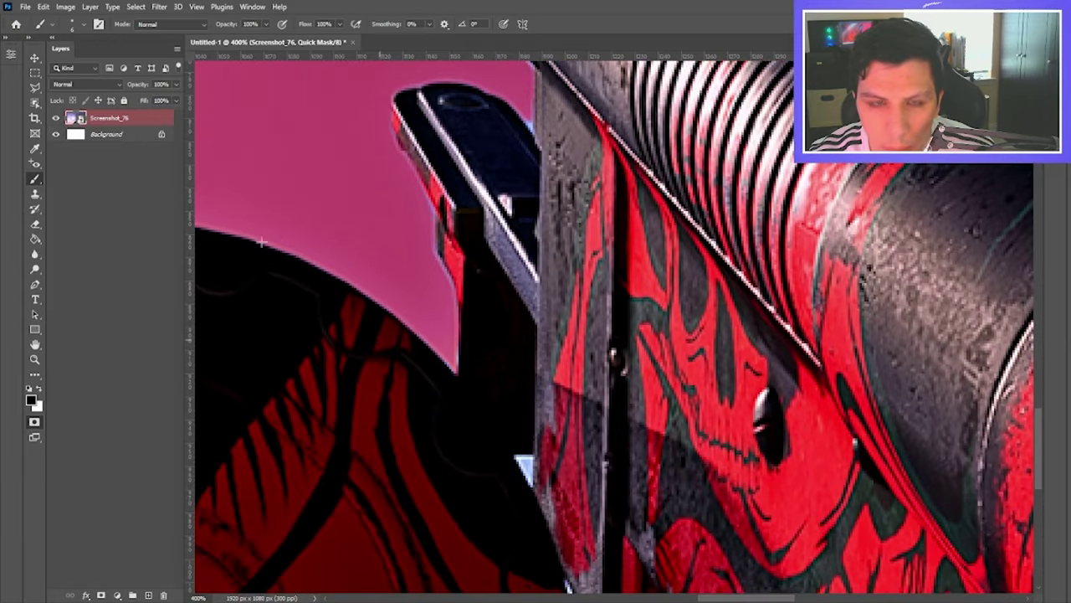
pyautogui.click(35, 87)
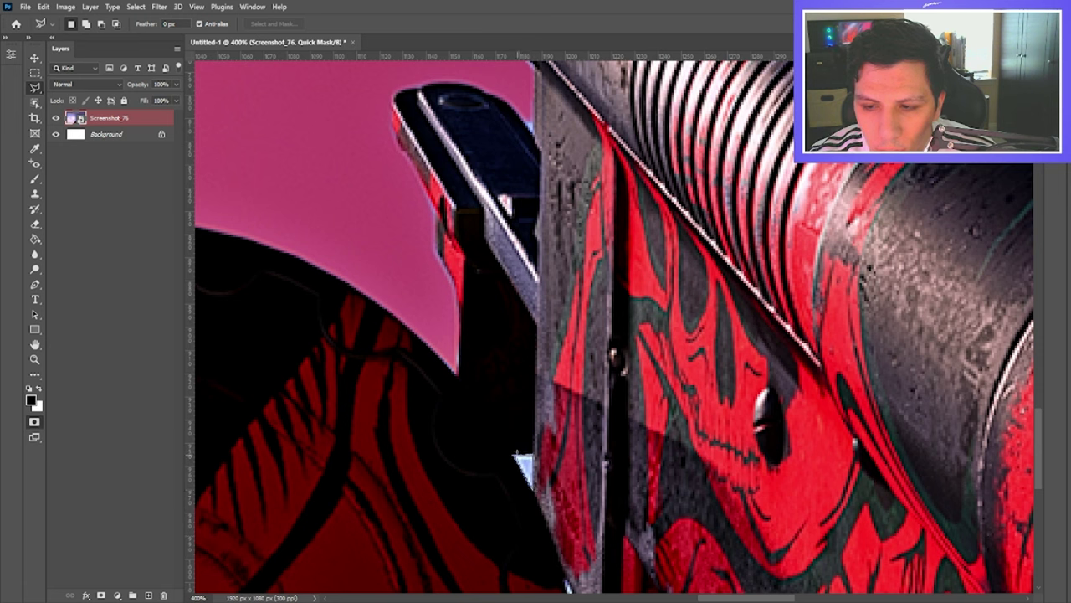
pyautogui.click(35, 181)
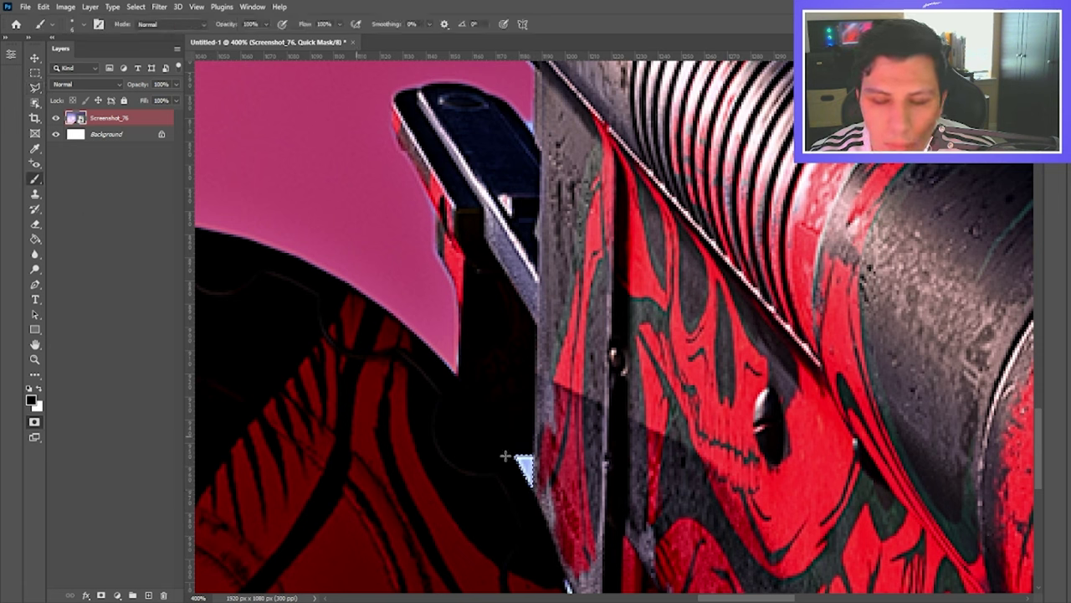
pyautogui.moveTo(535, 484); pyautogui.dragTo(519, 441)
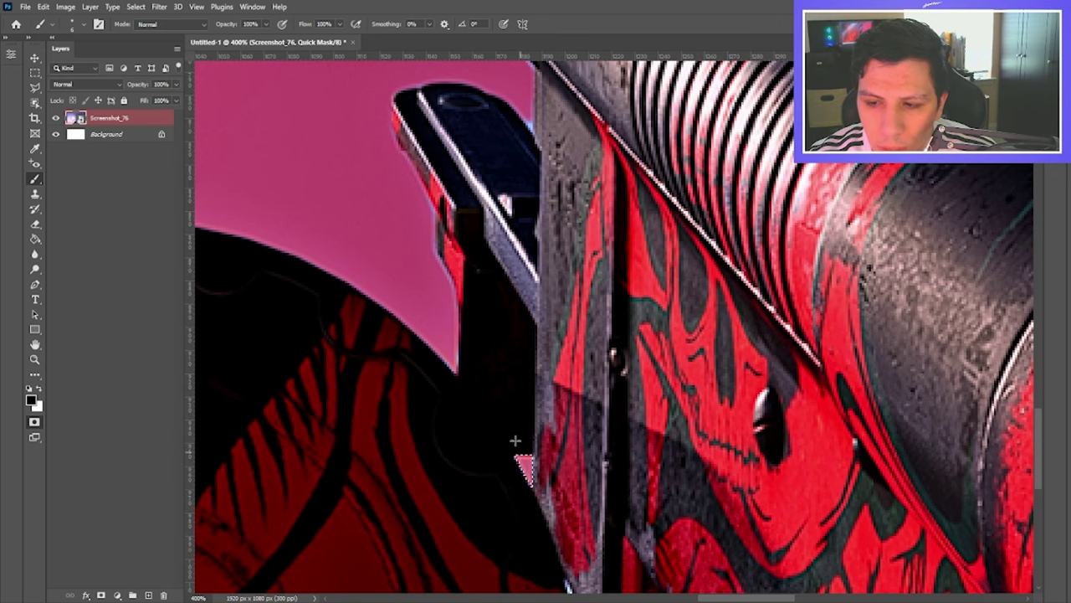
pyautogui.scroll(-4, 619, 486)
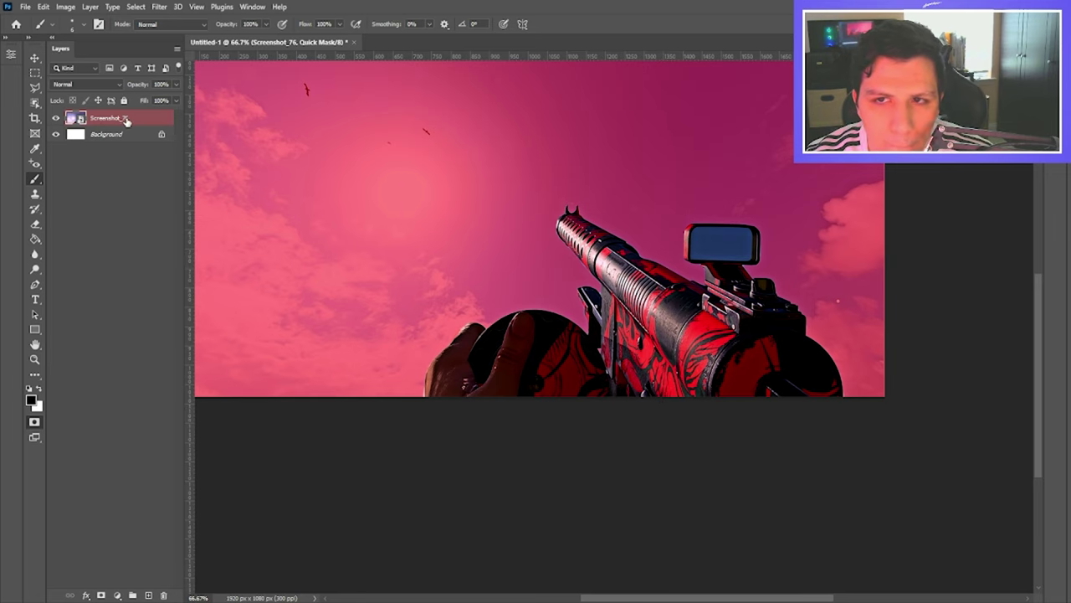
# Step: Toggle Quick Mask off and back, and bring the hand's upper edge into view
pyautogui.press('q')
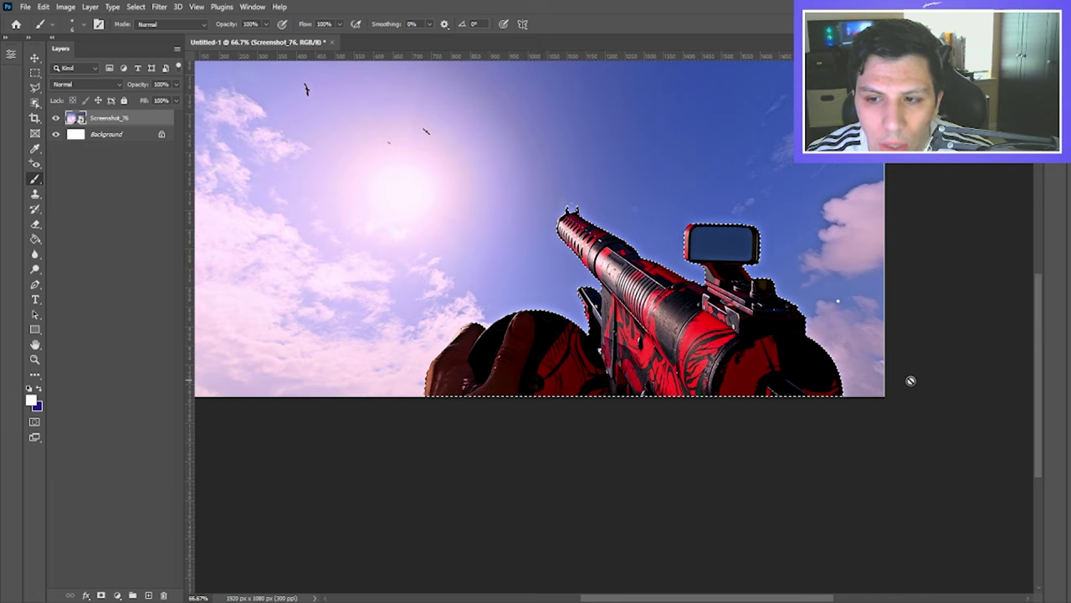
pyautogui.press('q')
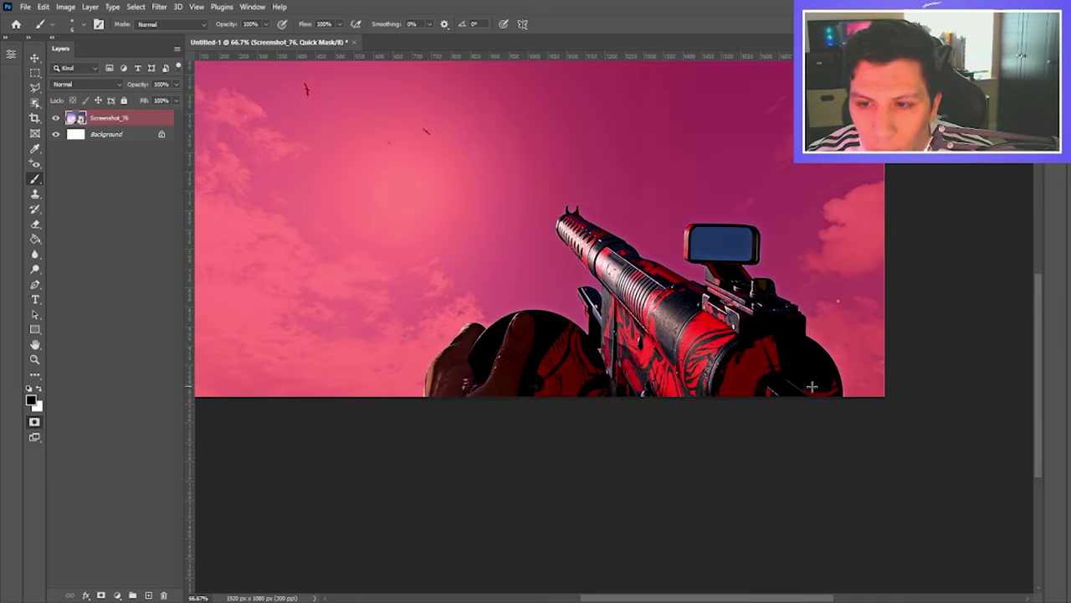
pyautogui.press('q')
pyautogui.scroll(4, 581, 394)
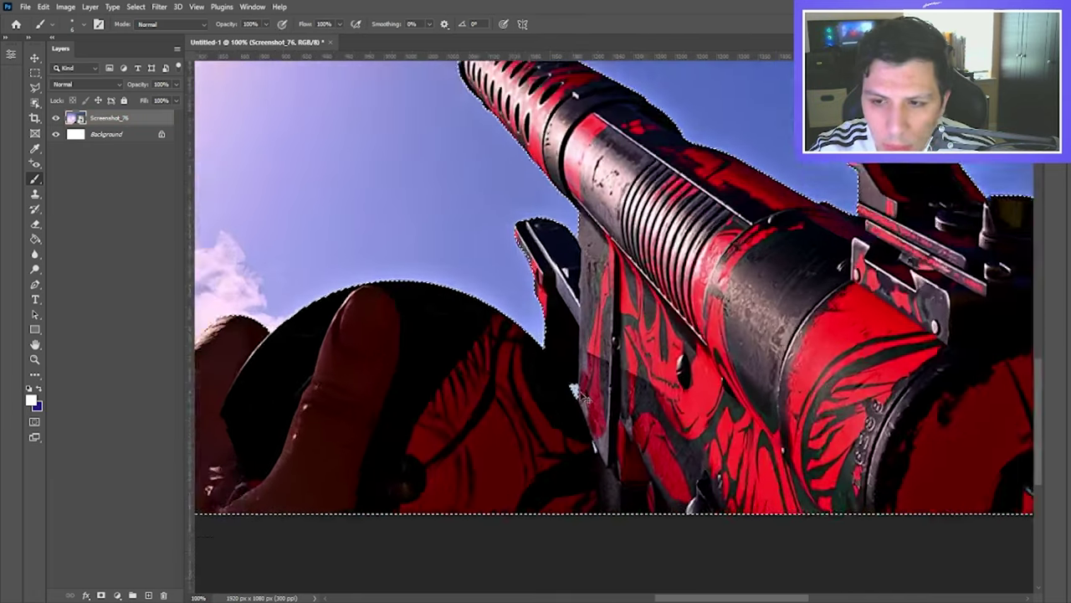
pyautogui.scroll(5, 606, 475)
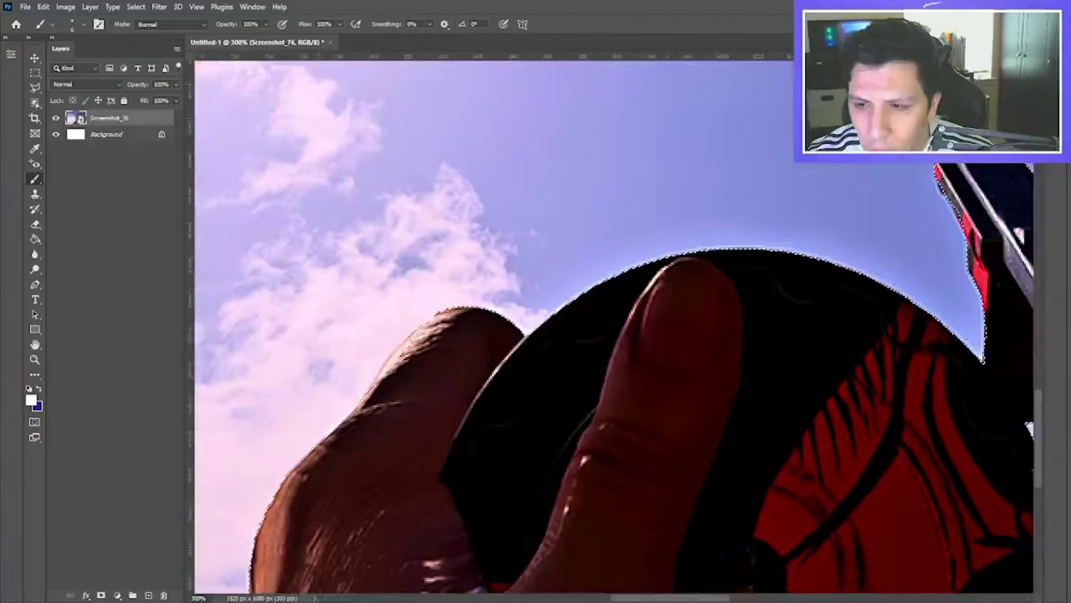
pyautogui.hscroll(-5, 619, 435)
# Step: Paint white along the hand's upper edge in Quick Mask, then exit to the refined selection
pyautogui.press('q')
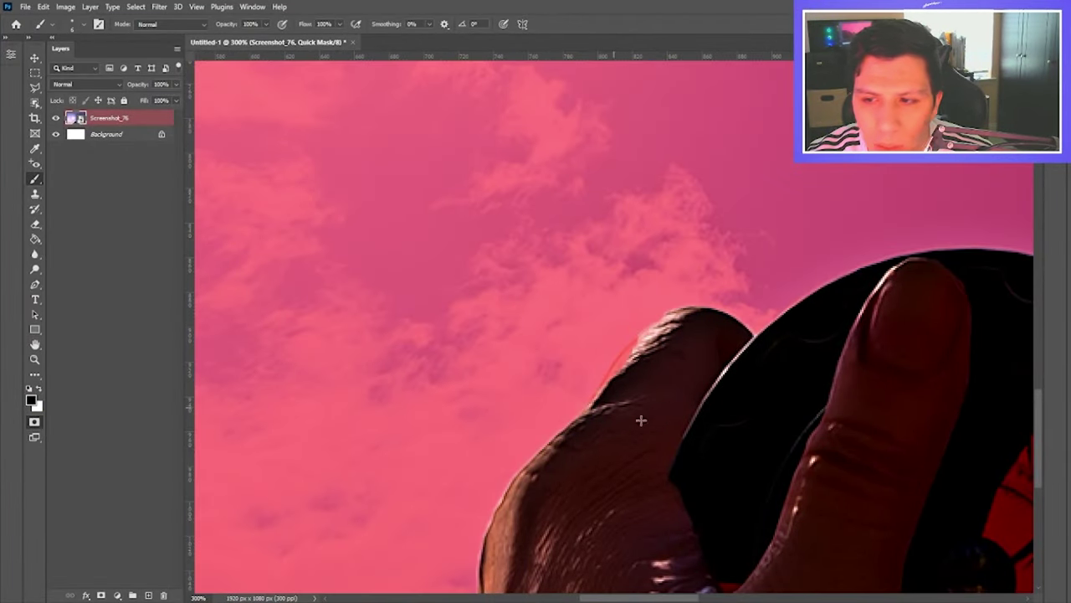
pyautogui.moveTo(603, 402); pyautogui.dragTo(630, 347)
pyautogui.hotkey('ctrl', 'z')
pyautogui.press('x')
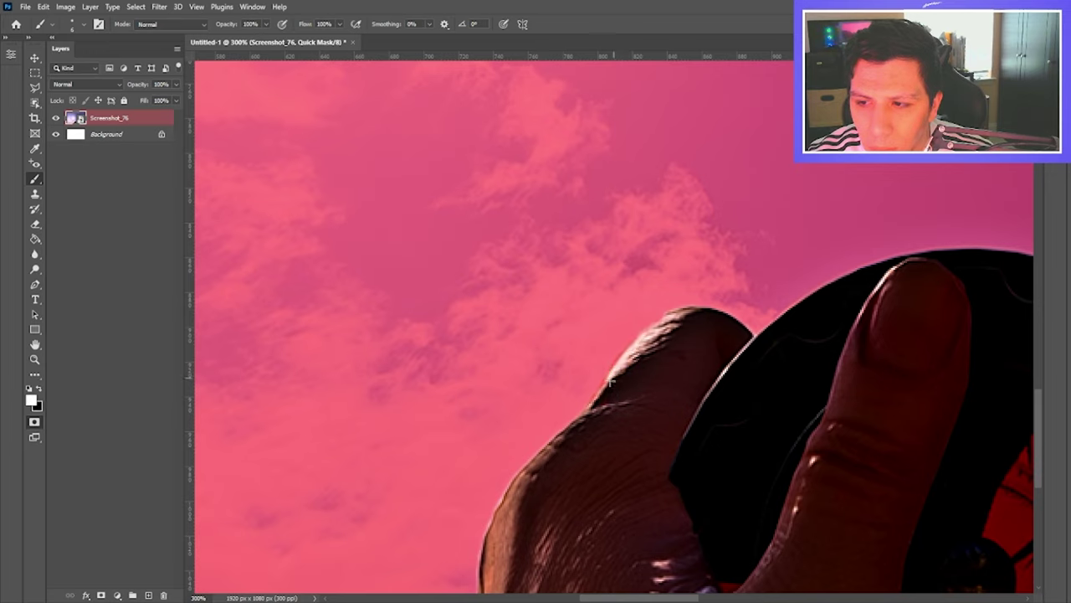
pyautogui.hotkey('ctrl', 'z')
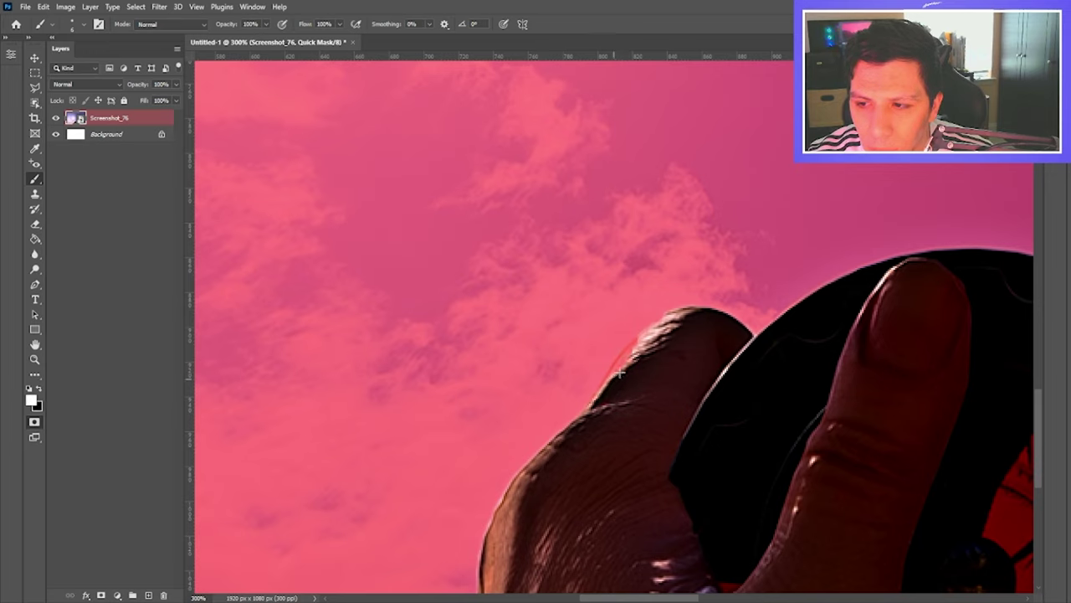
pyautogui.moveTo(620, 374); pyautogui.dragTo(638, 347)
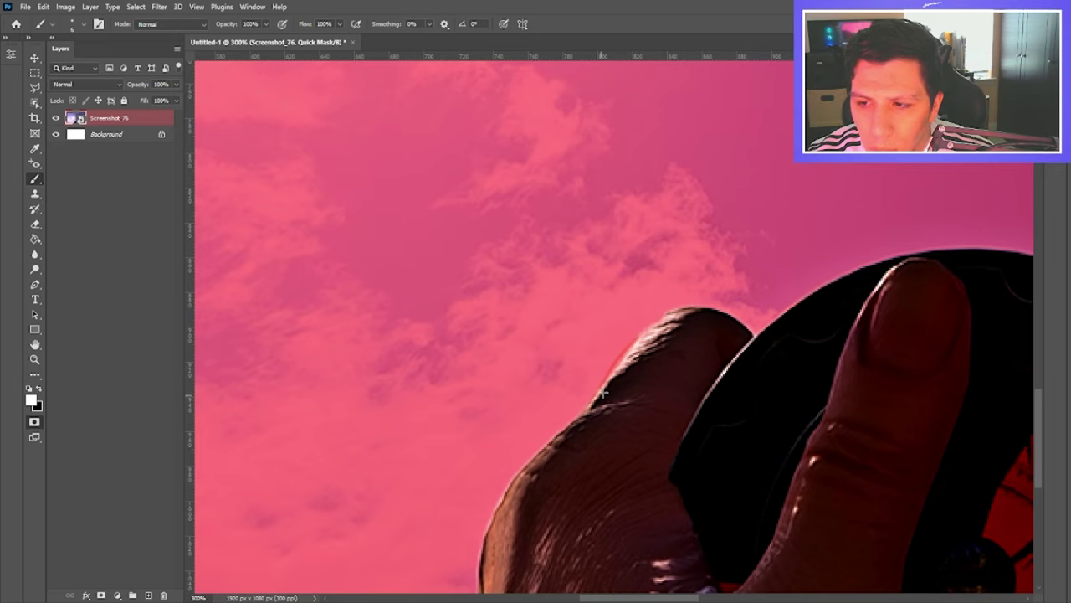
pyautogui.moveTo(613, 381); pyautogui.dragTo(619, 365)
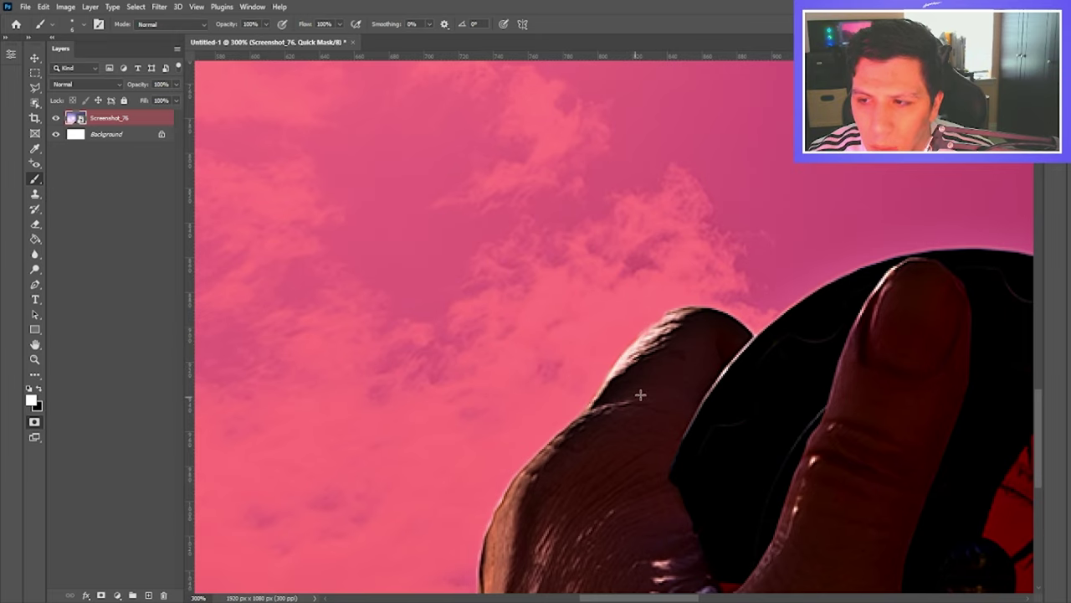
pyautogui.press('q')
pyautogui.scroll(-2, 626, 410)
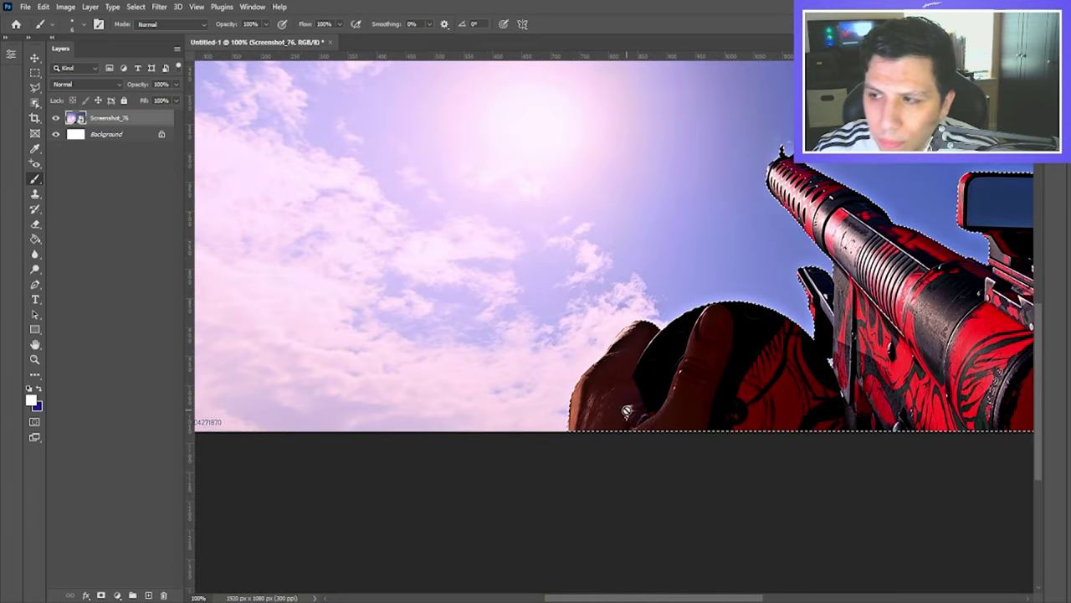
# Step: Add a layer mask from the selection to hide the sky
pyautogui.click(101, 595)
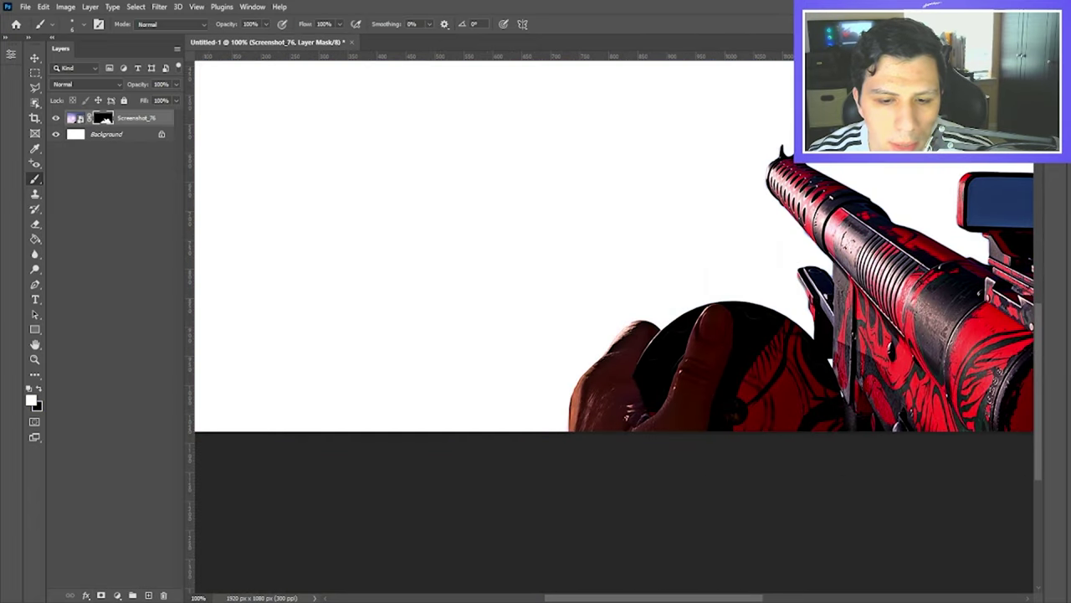
pyautogui.scroll(-1, 688, 591)
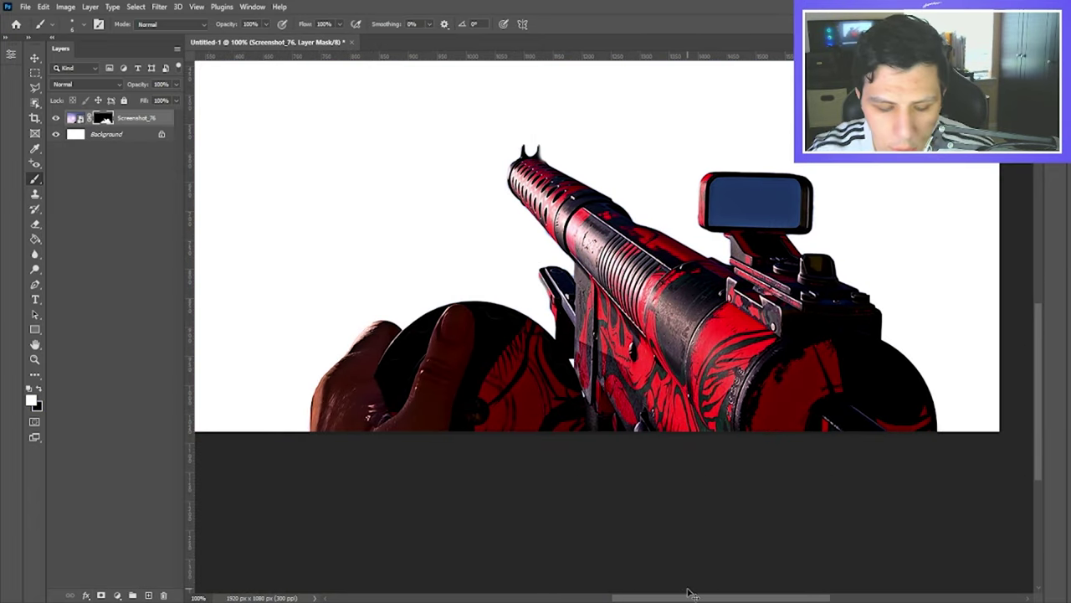
pyautogui.scroll(-1, 687, 589)
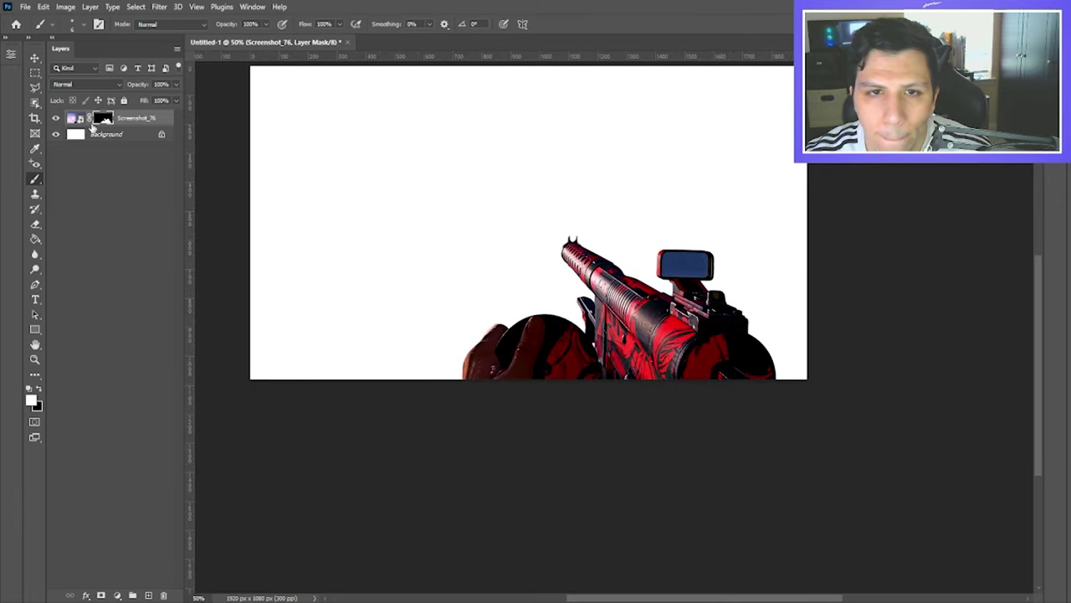
# Step: Enlarge the gun layer to about 146% and shift it 159 px to the right
pyautogui.click(75, 119)
pyautogui.hotkey('ctrl', 't')
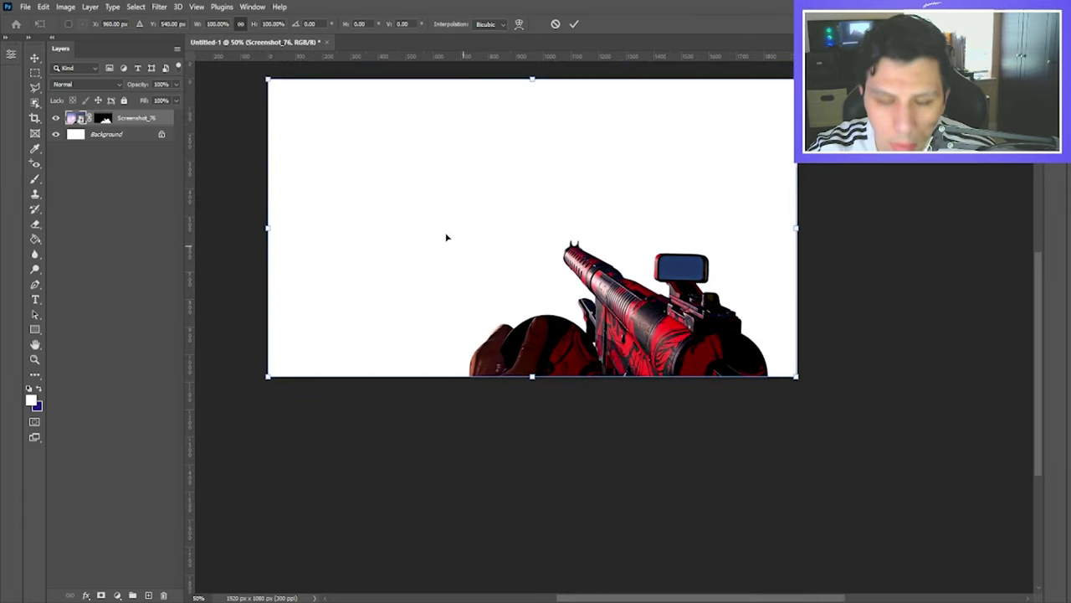
pyautogui.hotkey('ctrl', '-')
pyautogui.moveTo(372, 156); pyautogui.dragTo(206, 54)
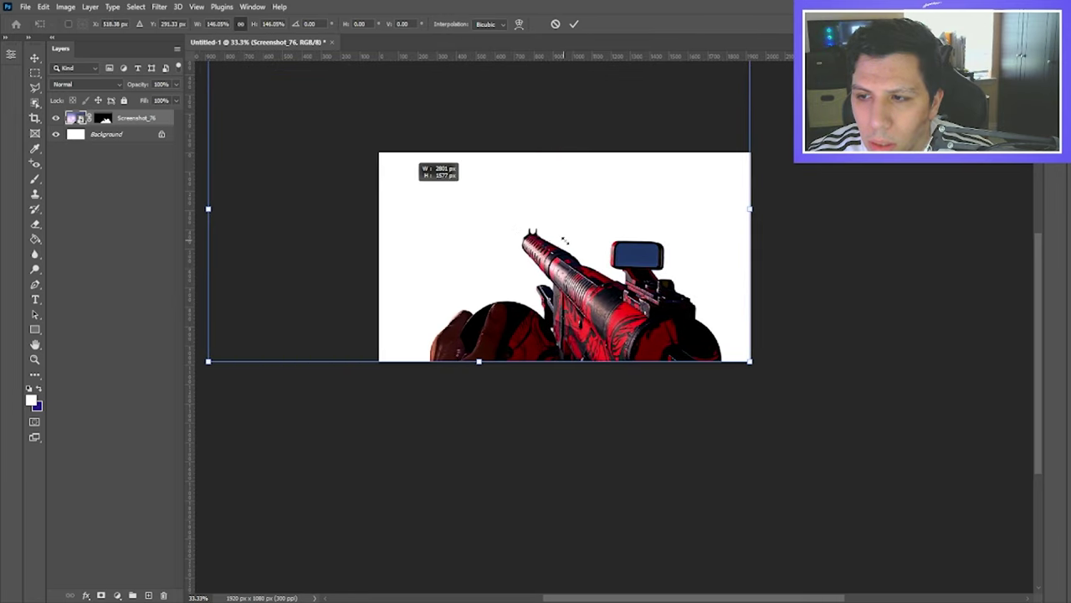
pyautogui.moveTo(563, 243); pyautogui.dragTo(604, 244)
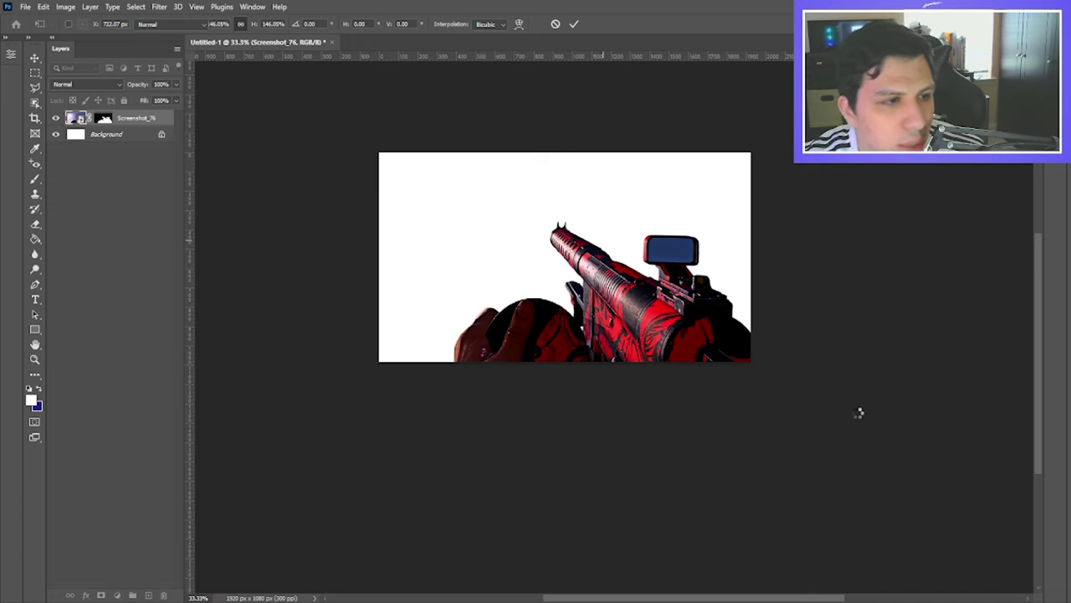
pyautogui.press('b')
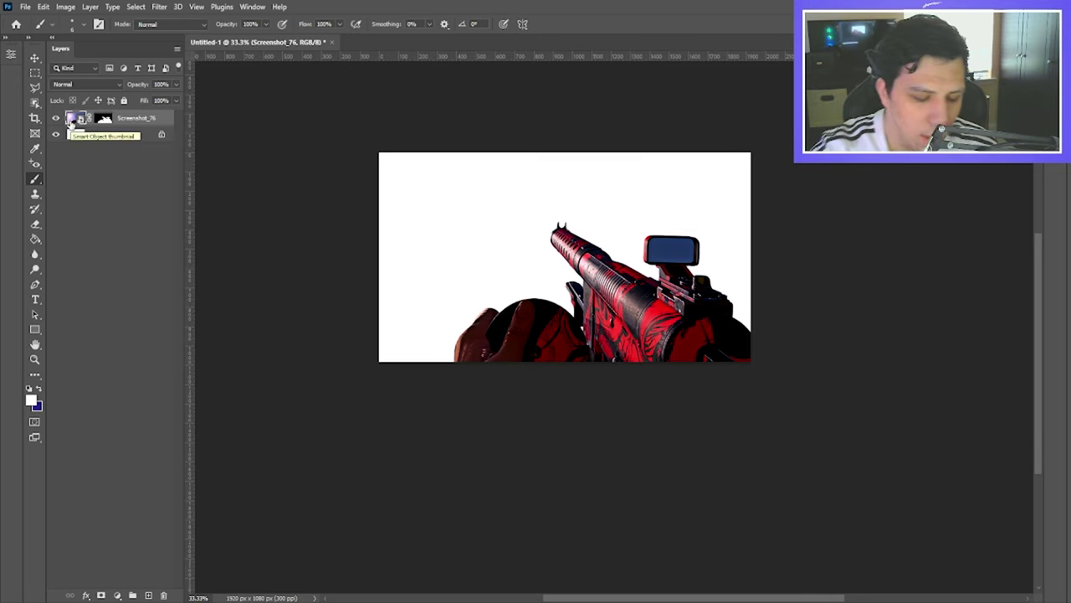
# Step: Duplicate the Screenshot_76 layer with Ctrl+J
pyautogui.hotkey('ctrl', 'j')
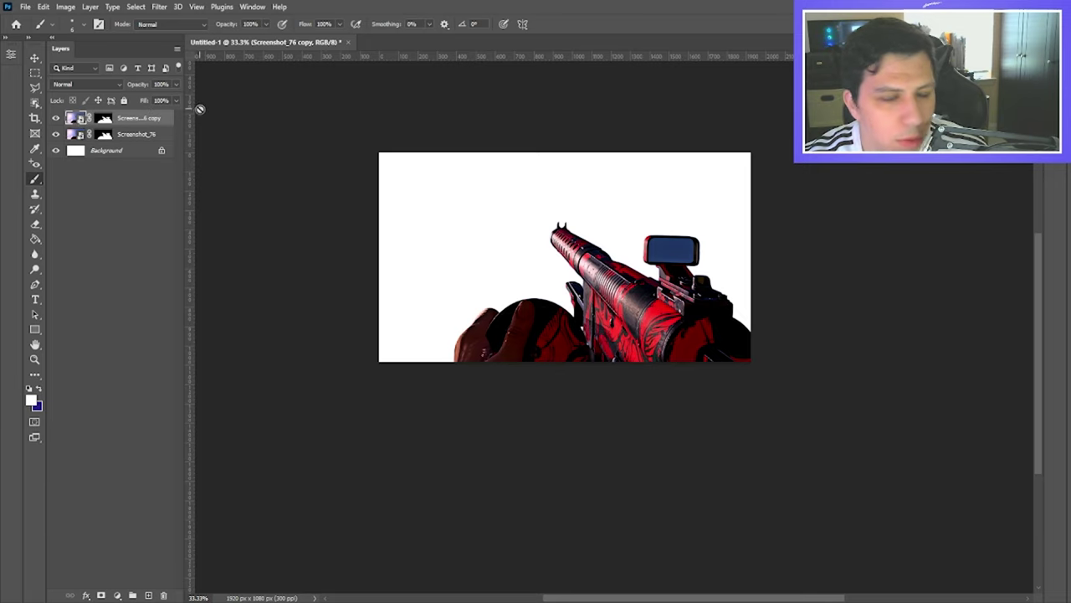
pyautogui.rightClick(70, 117)
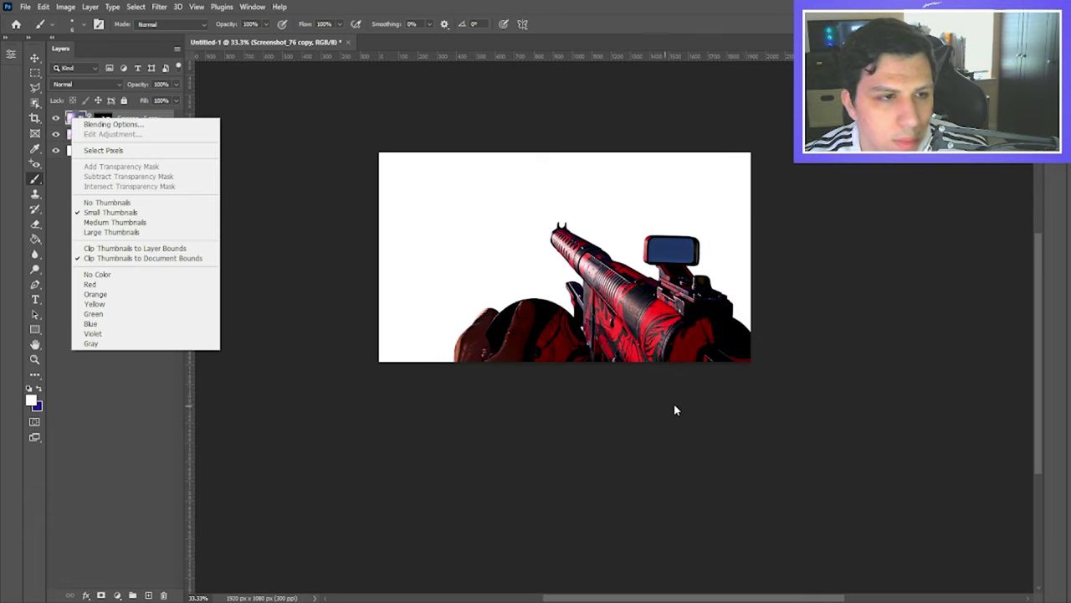
pyautogui.rightClick(71, 118)
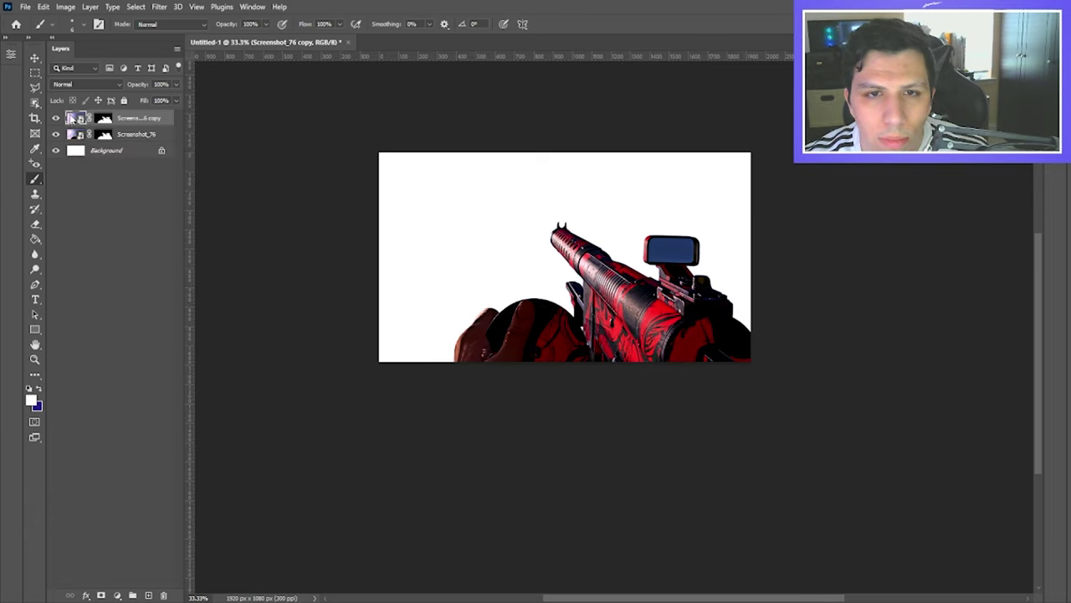
pyautogui.rightClick(73, 121)
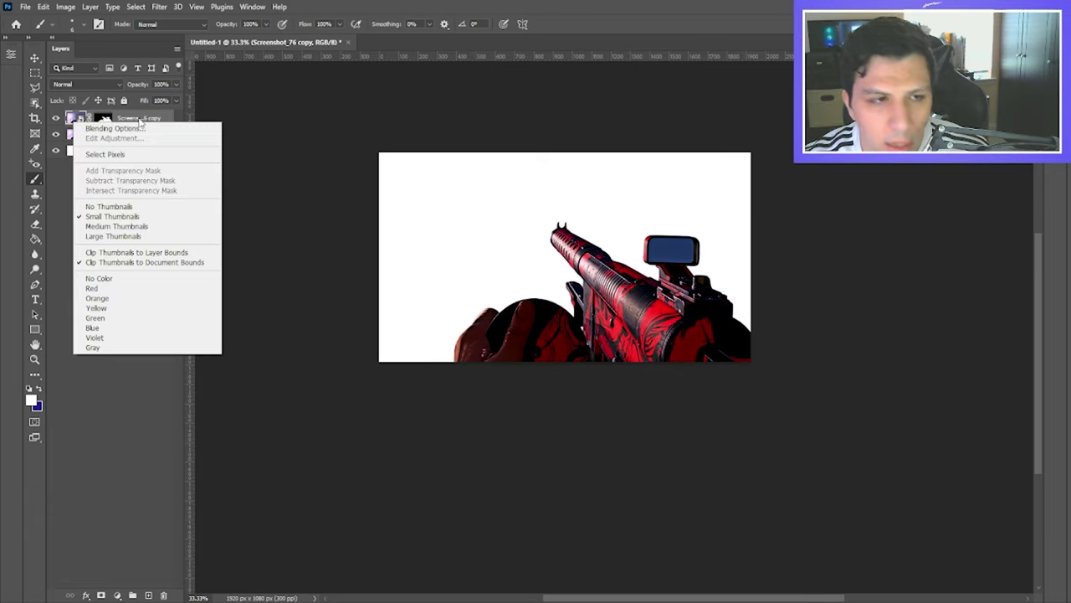
pyautogui.click(140, 122)
pyautogui.rightClick(72, 118)
pyautogui.click(90, 113)
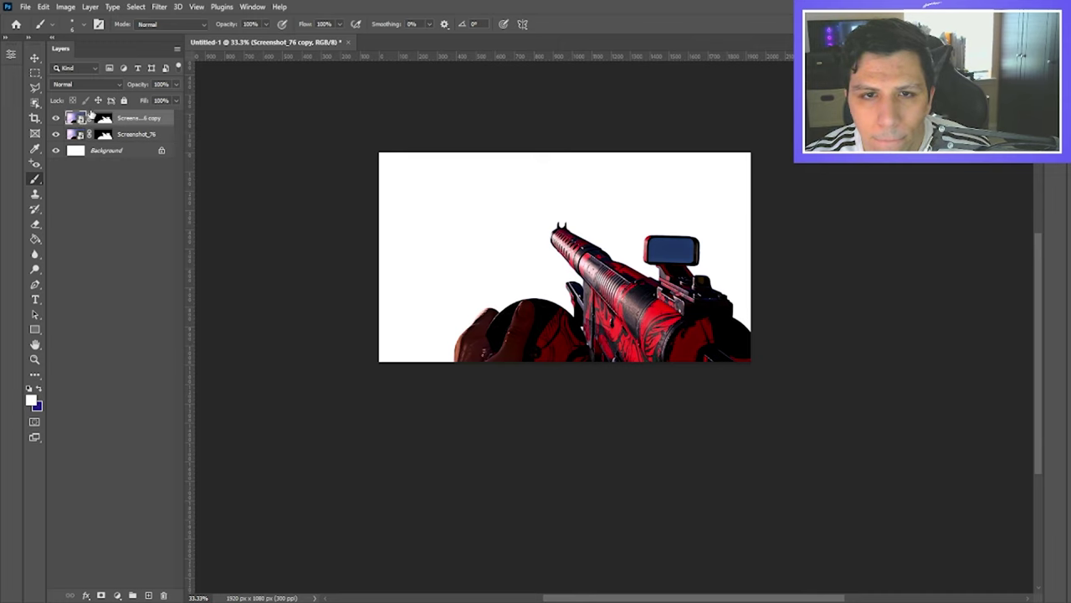
# Step: Delete the layer mask from Screenshot_76 copy so the full sky shows again
pyautogui.rightClick(95, 115)
pyautogui.click(126, 136)
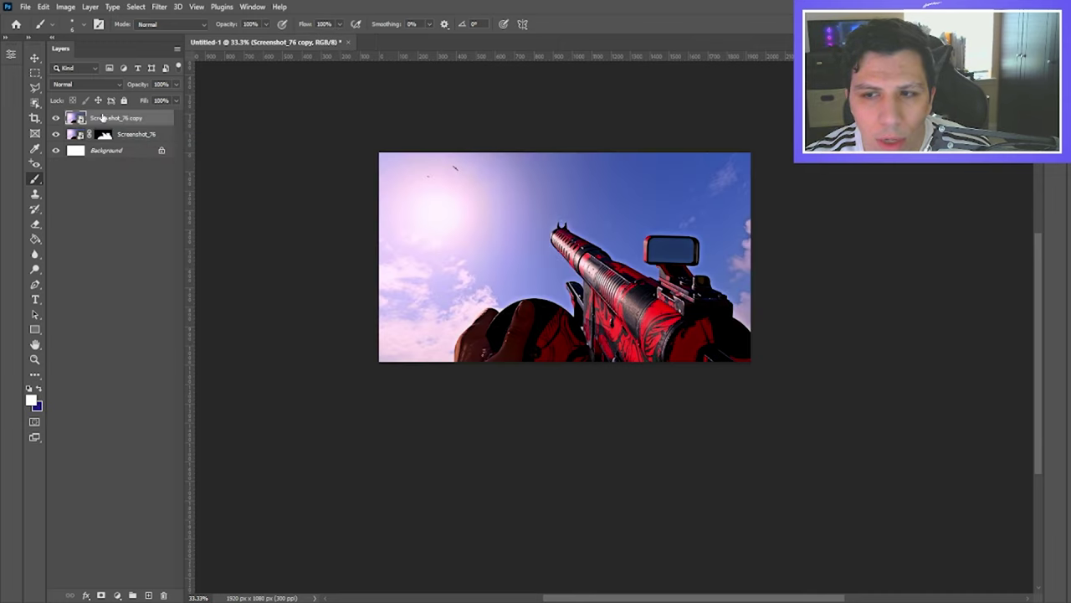
pyautogui.rightClick(102, 118)
pyautogui.click(81, 247)
pyautogui.click(44, 7)
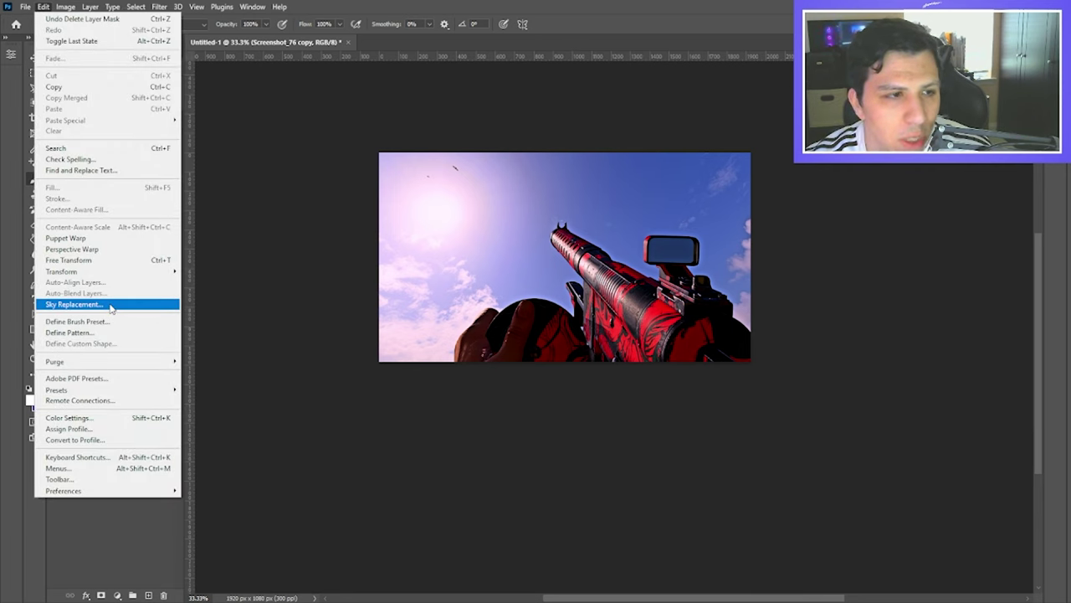
# Step: Replace the sky with a blue wispy-cloud preset via Sky Replacement, output to new layers
pyautogui.click(111, 306)
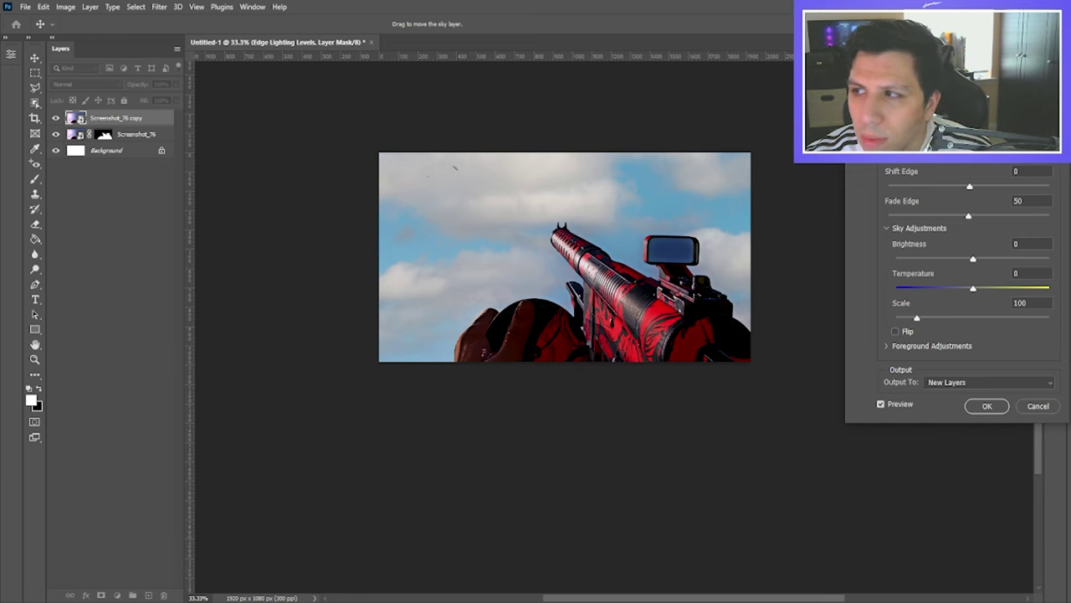
pyautogui.moveTo(941, 77); pyautogui.dragTo(301, 182)
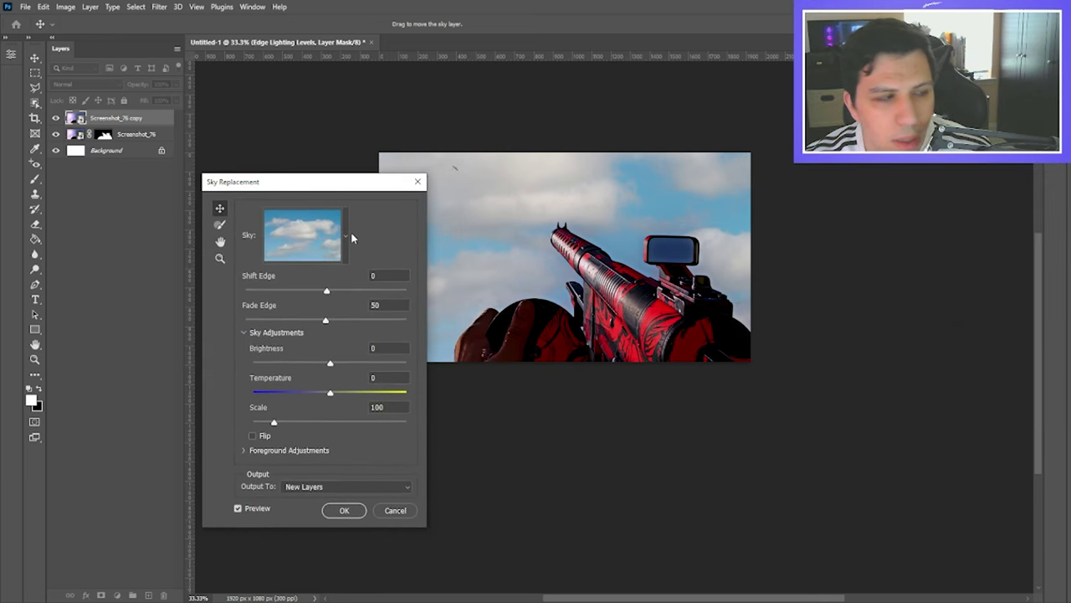
pyautogui.moveTo(330, 363)
pyautogui.mouseDown()
pyautogui.moveTo(341, 366)
pyautogui.moveTo(326, 395)
pyautogui.moveTo(347, 365)
pyautogui.mouseUp()
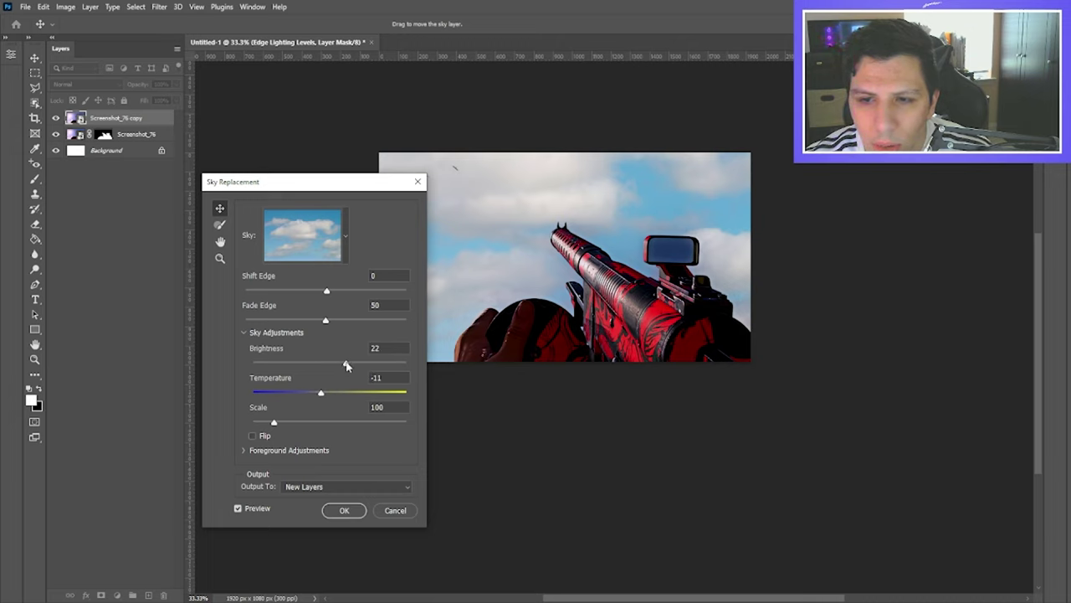
pyautogui.click(245, 451)
pyautogui.click(245, 452)
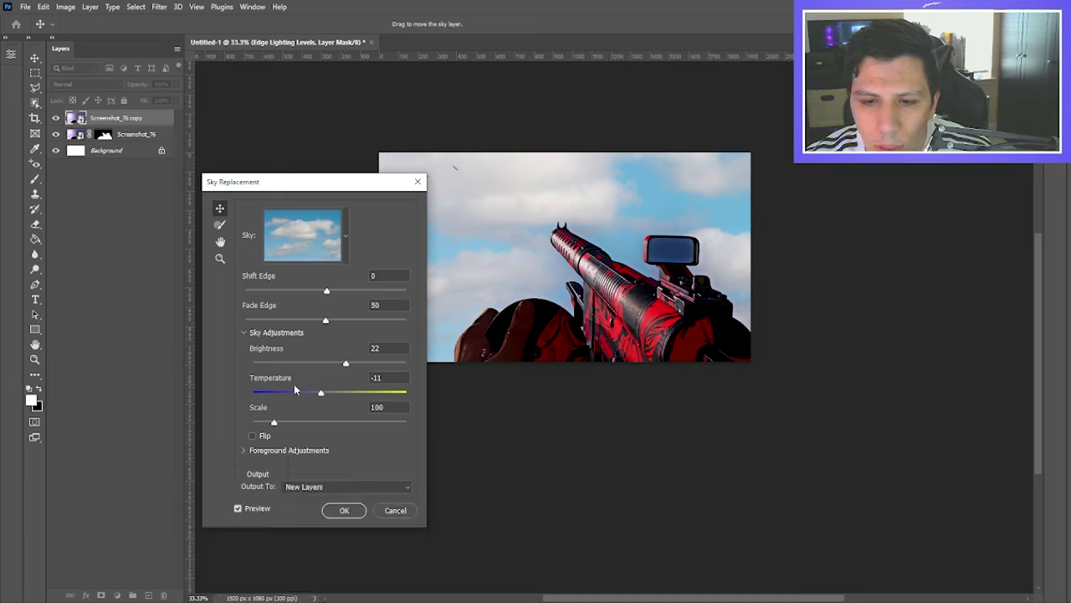
pyautogui.click(347, 253)
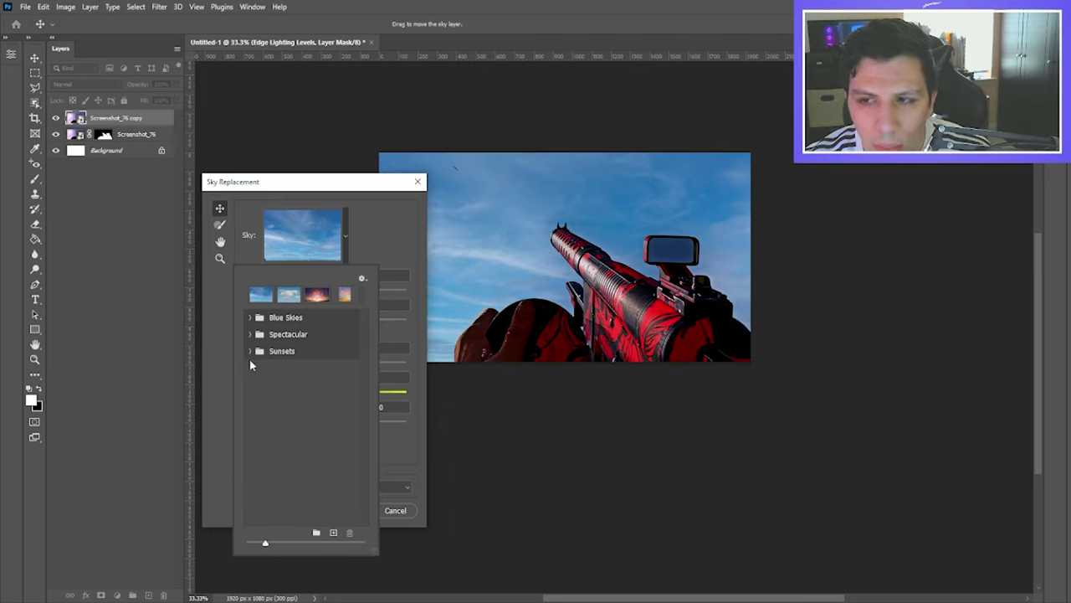
pyautogui.click(380, 217)
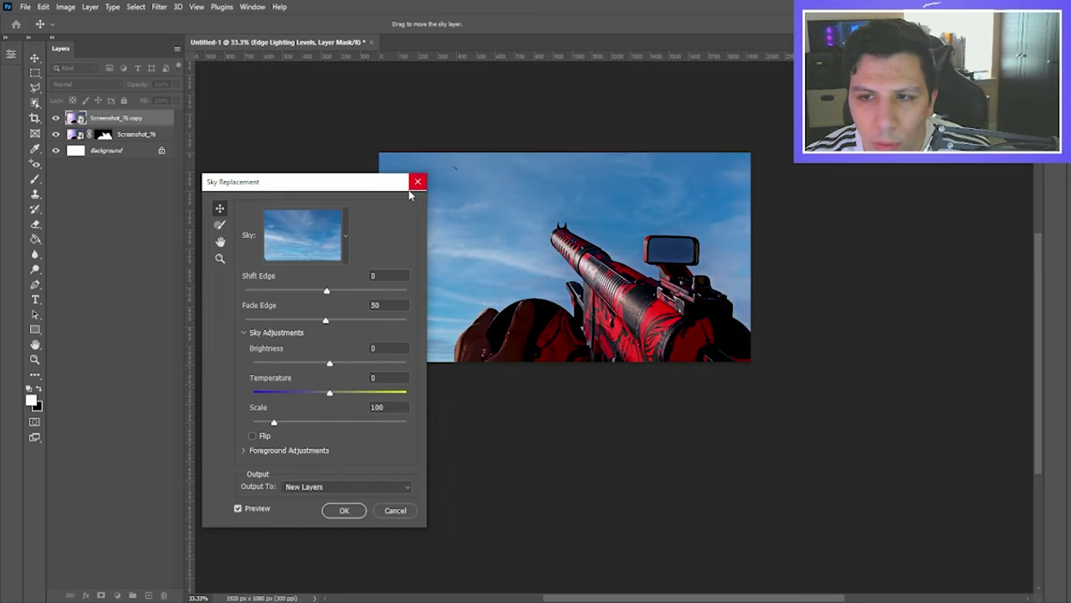
pyautogui.click(345, 510)
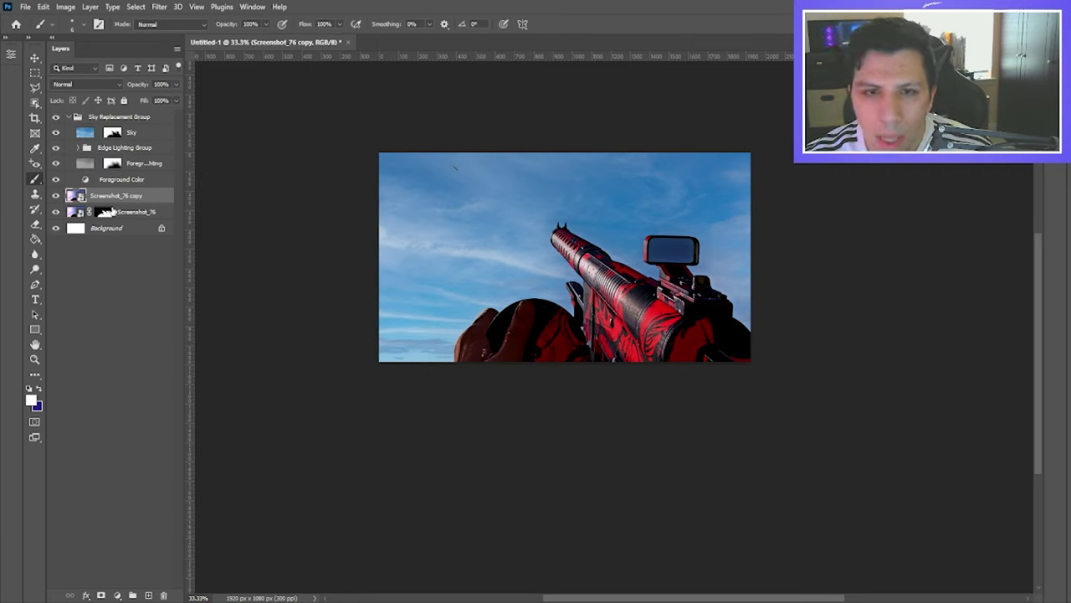
# Step: Move the Screenshot_76 layer above Screenshot_76 copy in the Layers panel
pyautogui.click(125, 214)
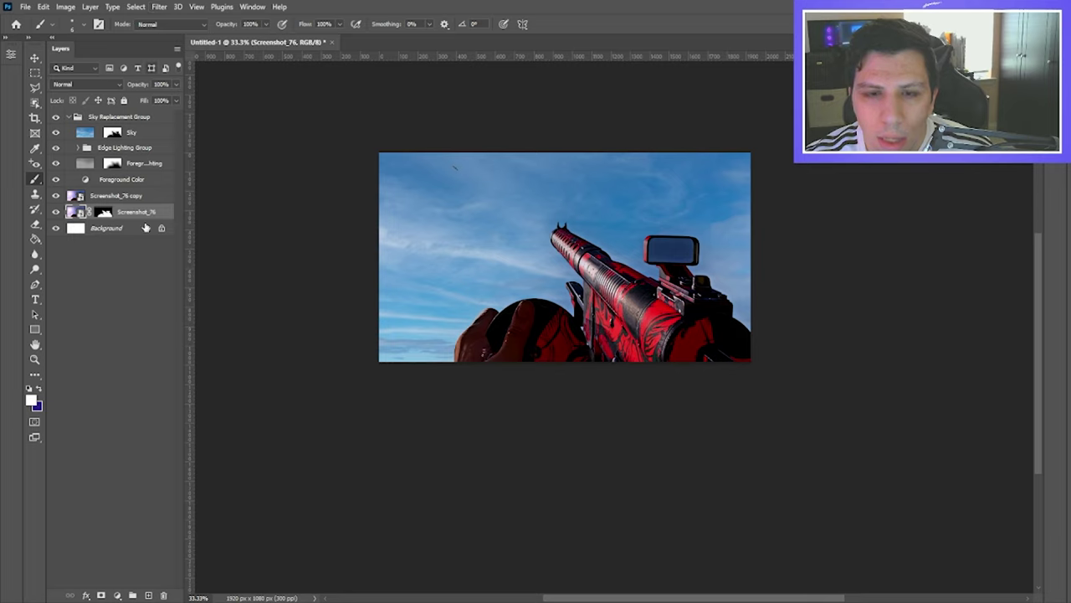
pyautogui.moveTo(128, 221); pyautogui.dragTo(132, 197)
pyautogui.click(159, 6)
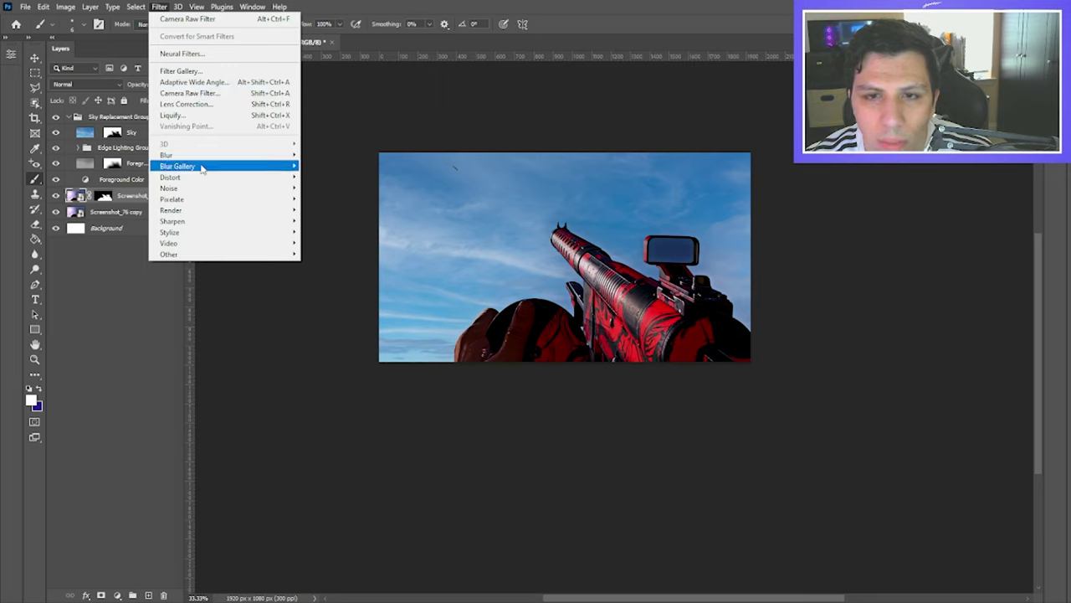
# Step: In the Camera Raw Filter, increase sharpening and colour noise reduction
pyautogui.click(198, 92)
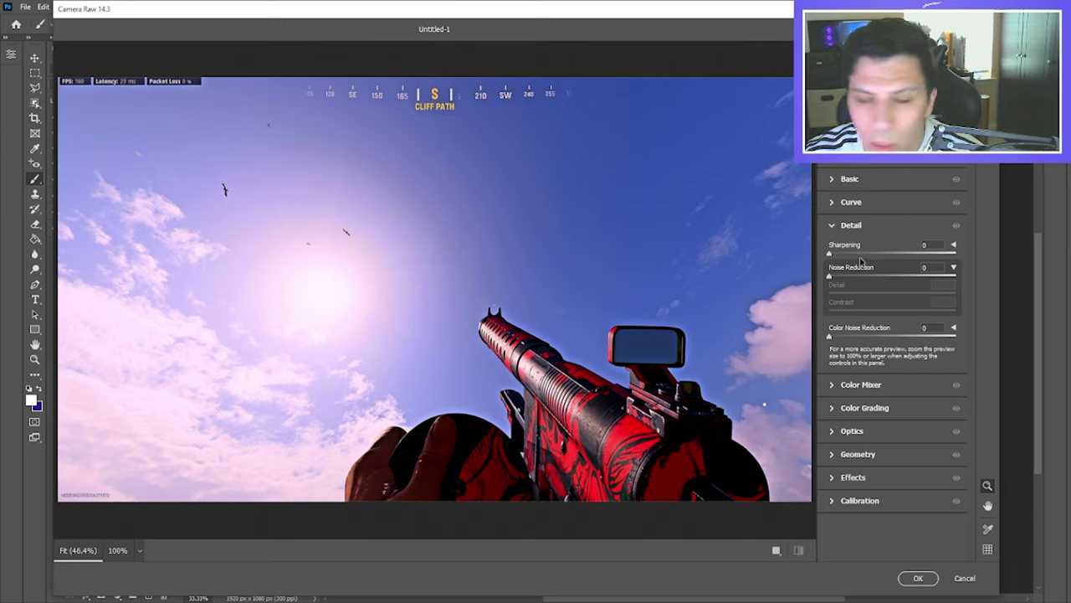
pyautogui.moveTo(874, 254); pyautogui.dragTo(891, 255)
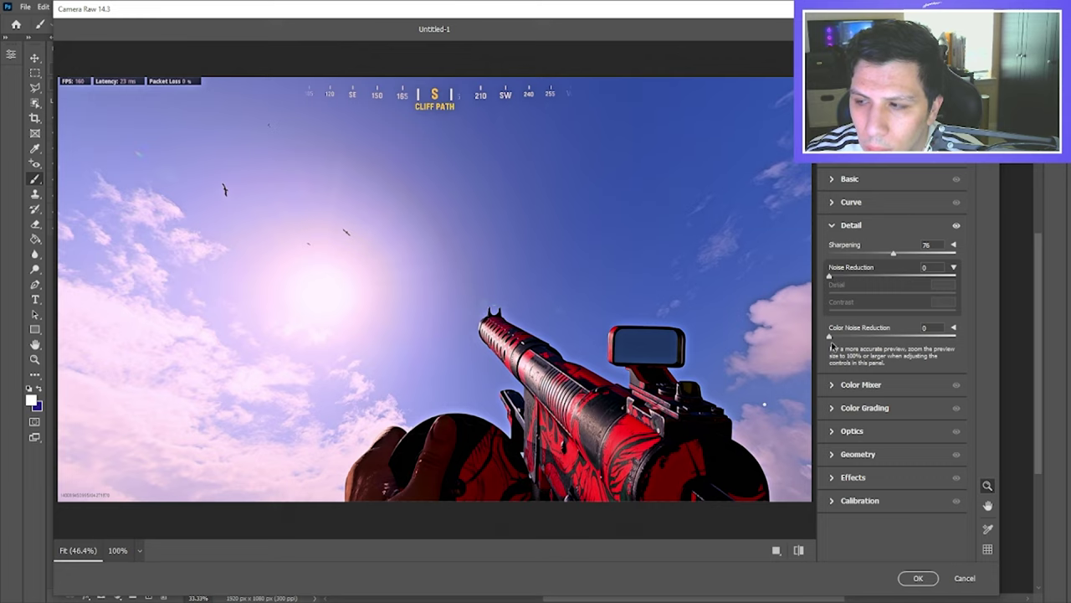
pyautogui.moveTo(831, 336); pyautogui.dragTo(914, 338)
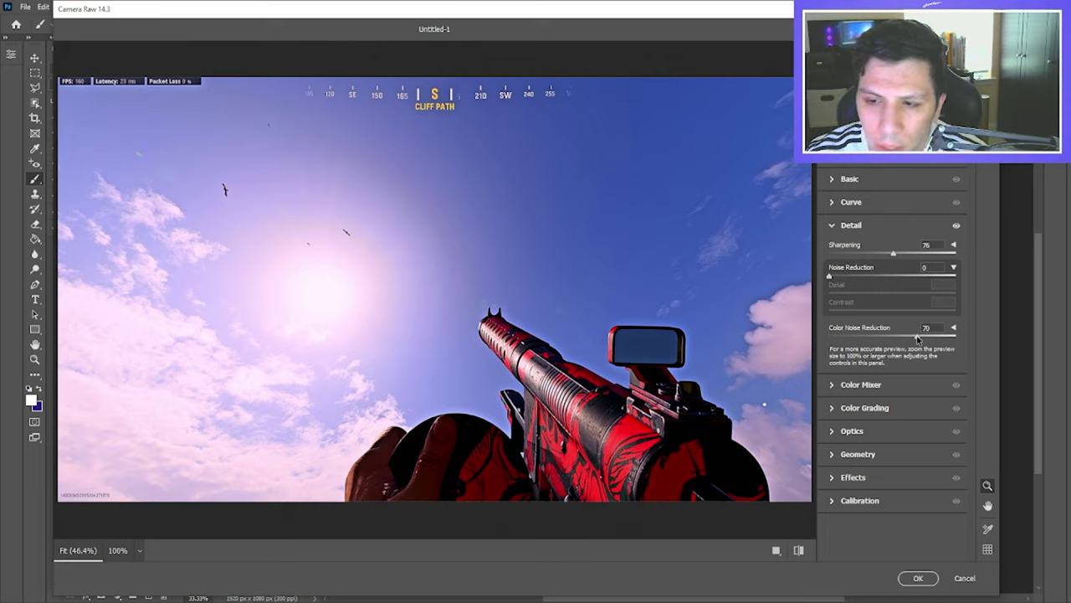
# Step: Raise exposure +0.15, clarity +24, texture +7, slightly boost vibrance and saturation, and apply
pyautogui.click(833, 182)
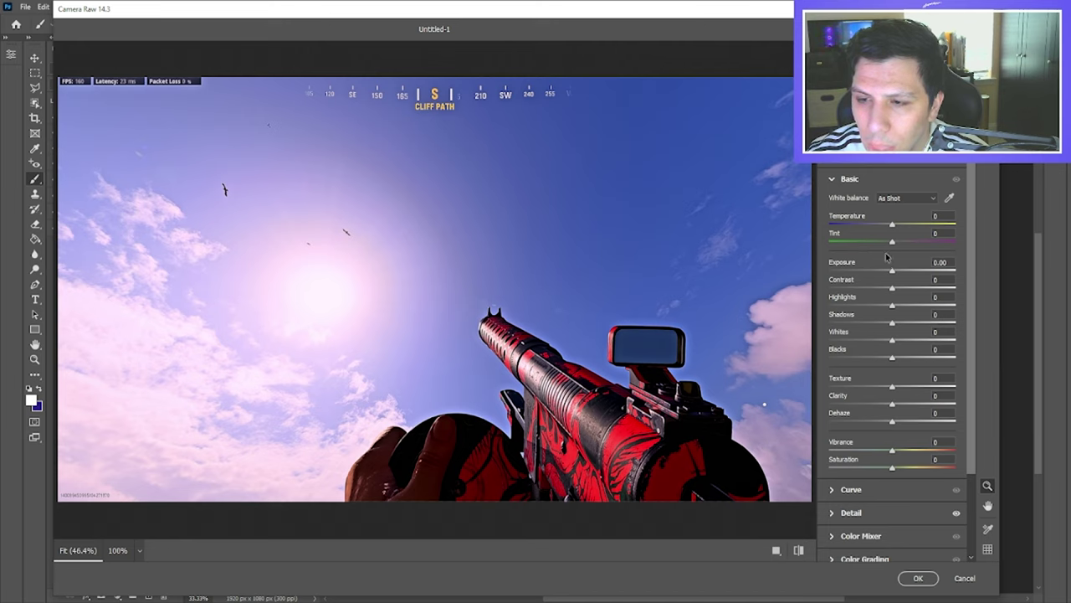
pyautogui.moveTo(897, 274); pyautogui.dragTo(899, 275)
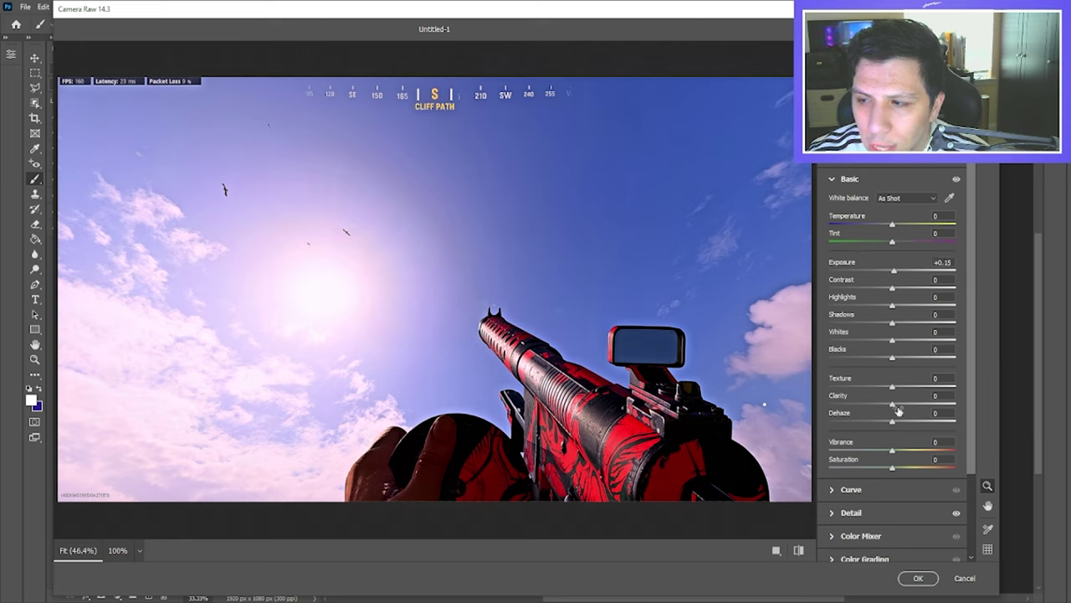
pyautogui.moveTo(893, 451); pyautogui.dragTo(896, 470)
pyautogui.moveTo(892, 387); pyautogui.dragTo(897, 386)
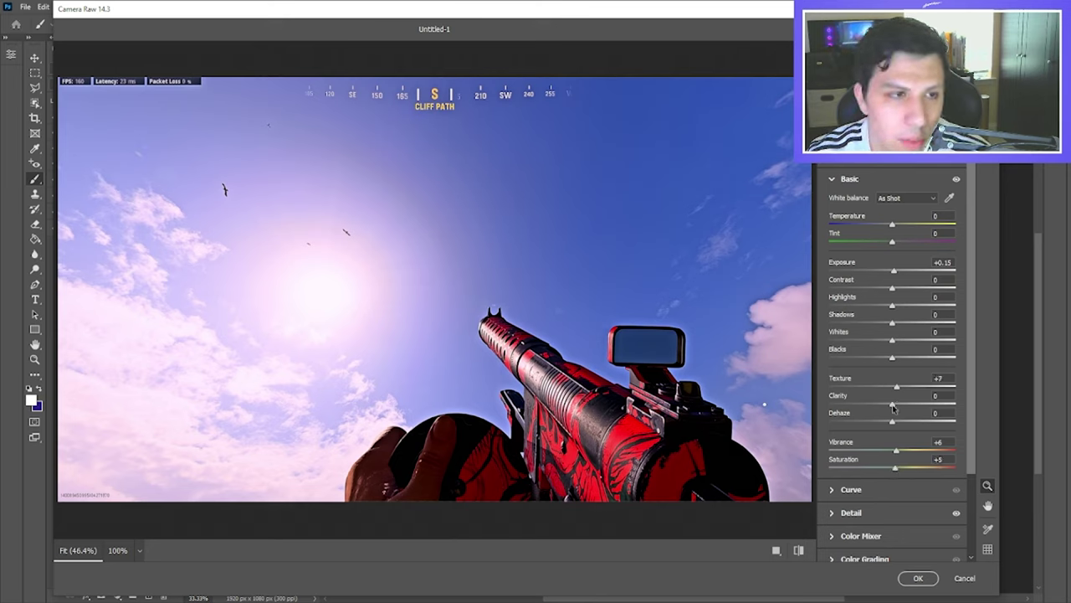
pyautogui.moveTo(892, 407); pyautogui.dragTo(904, 407)
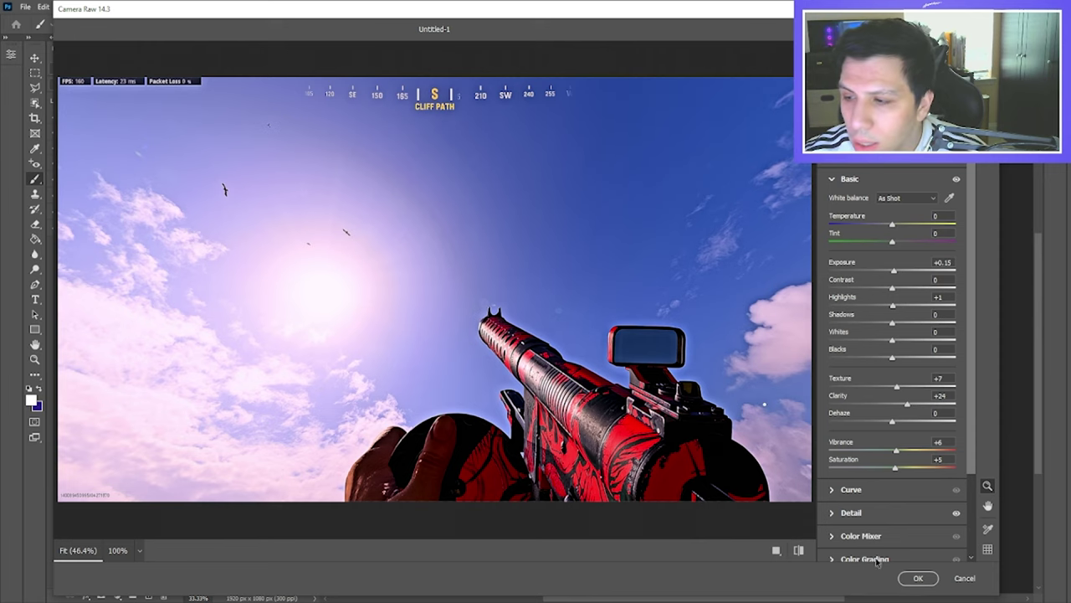
pyautogui.click(926, 585)
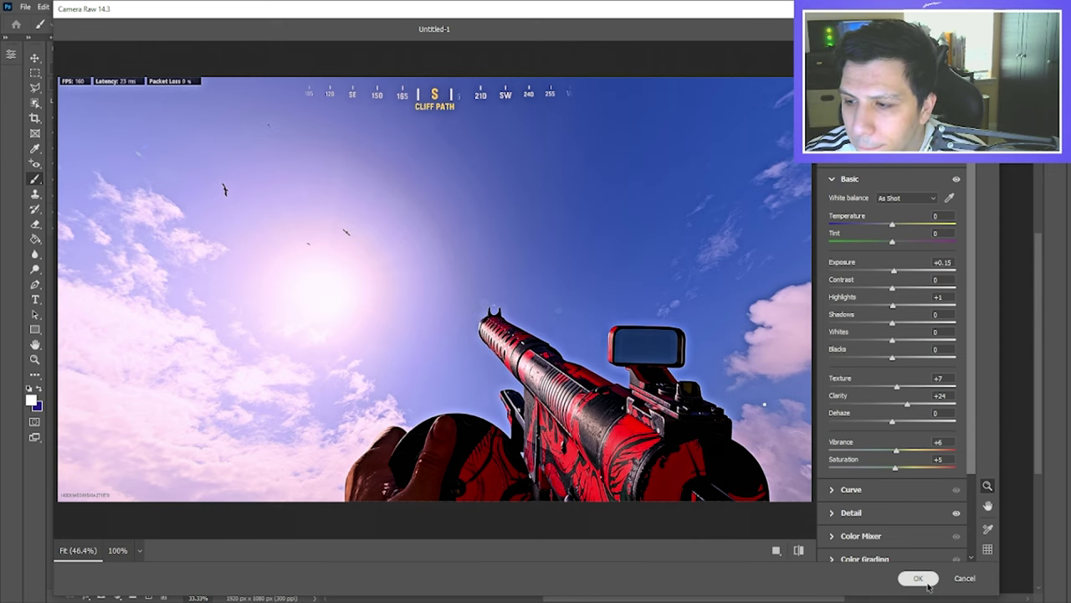
pyautogui.click(776, 550)
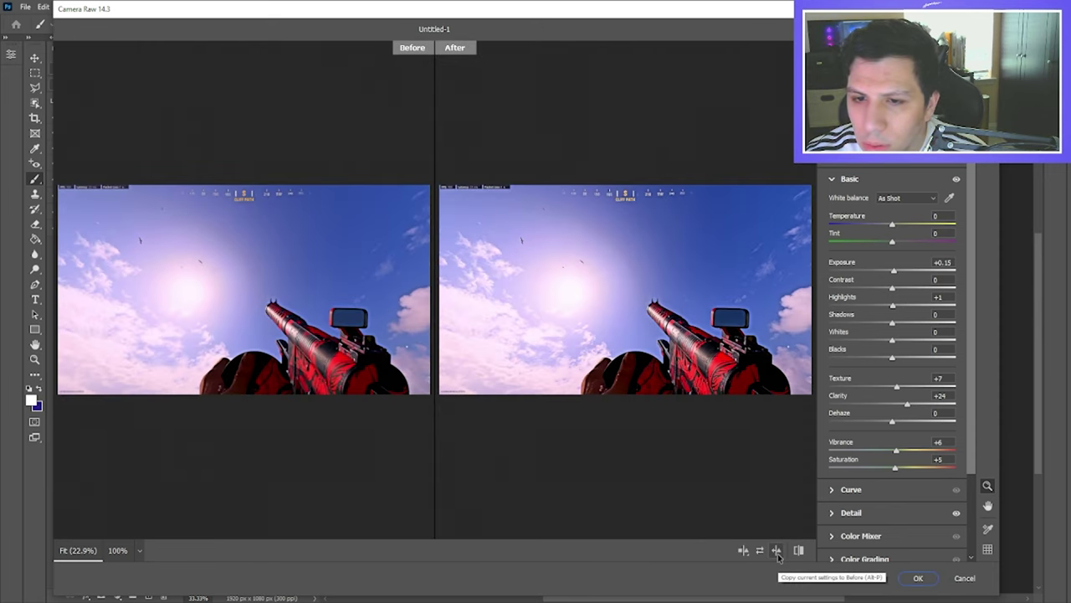
pyautogui.click(918, 578)
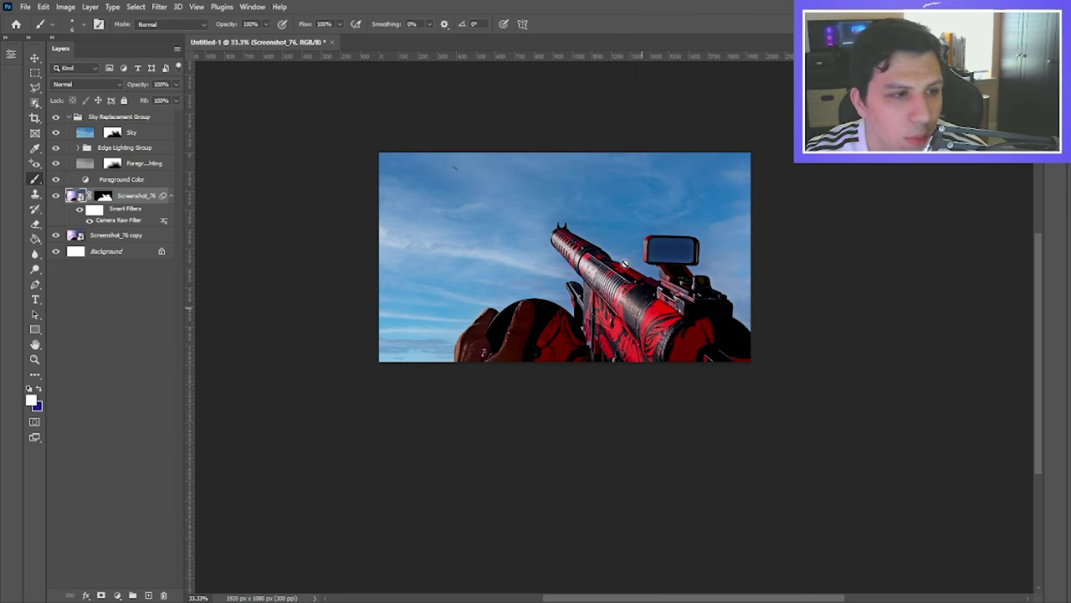
pyautogui.hotkey('ctrl', '+')
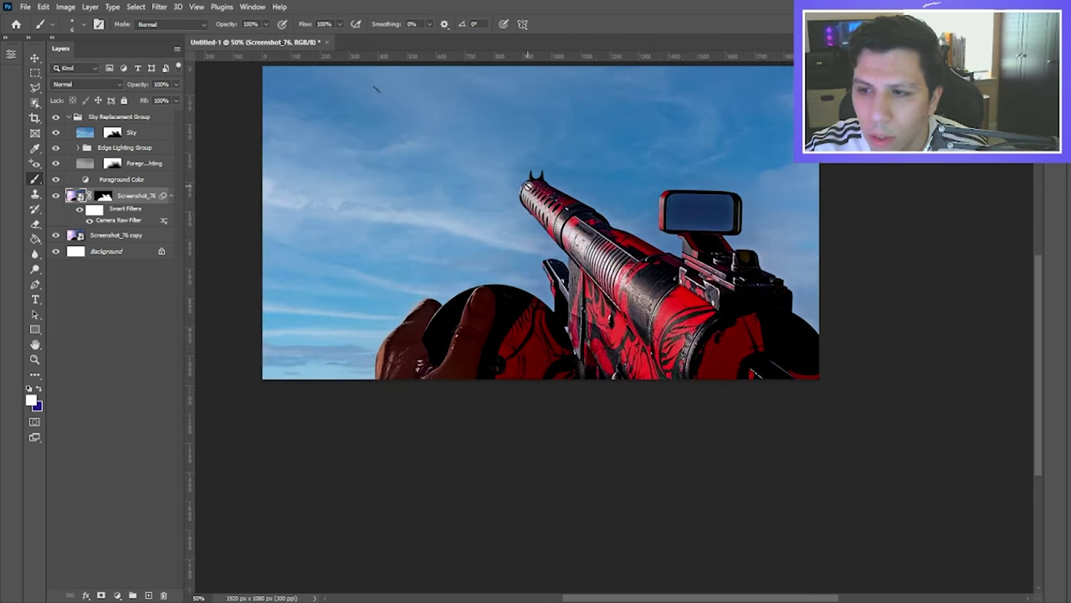
pyautogui.scroll(1, 536, 251)
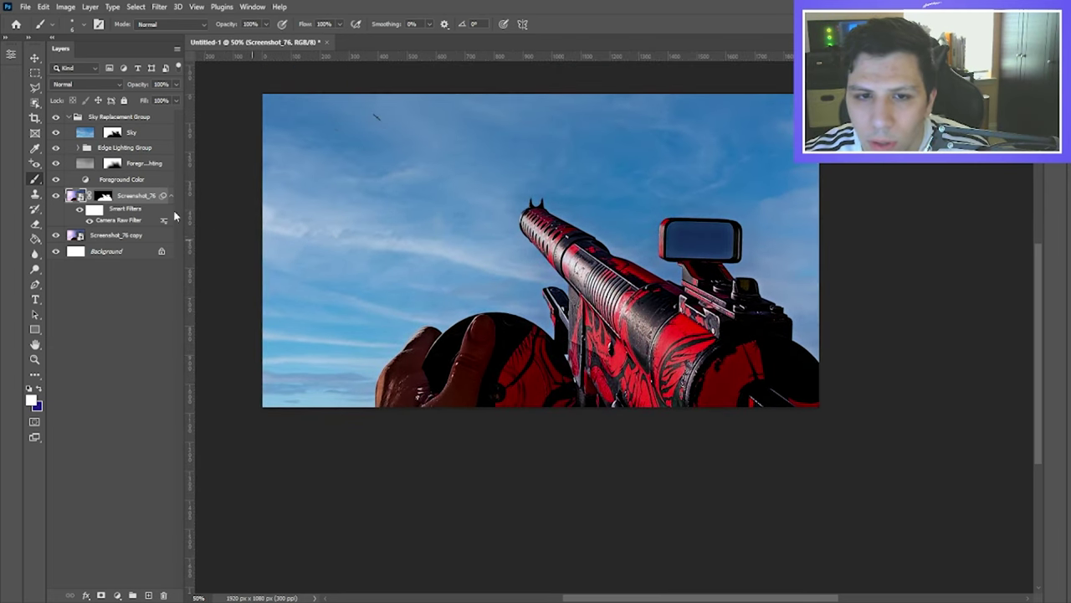
pyautogui.click(84, 220)
pyautogui.click(83, 220)
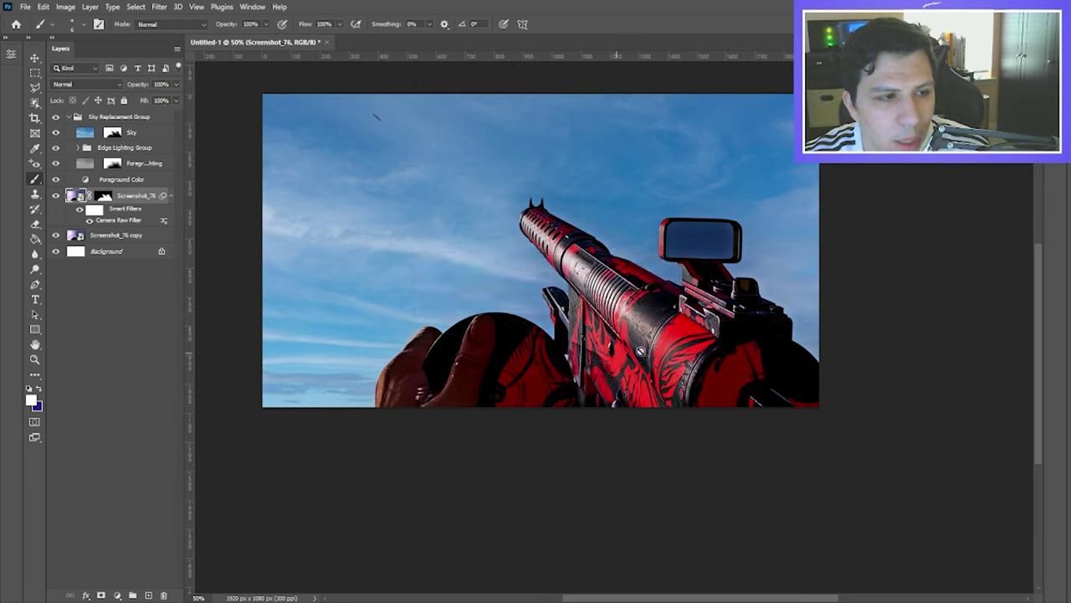
pyautogui.scroll(1, 672, 331)
pyautogui.scroll(2, 673, 331)
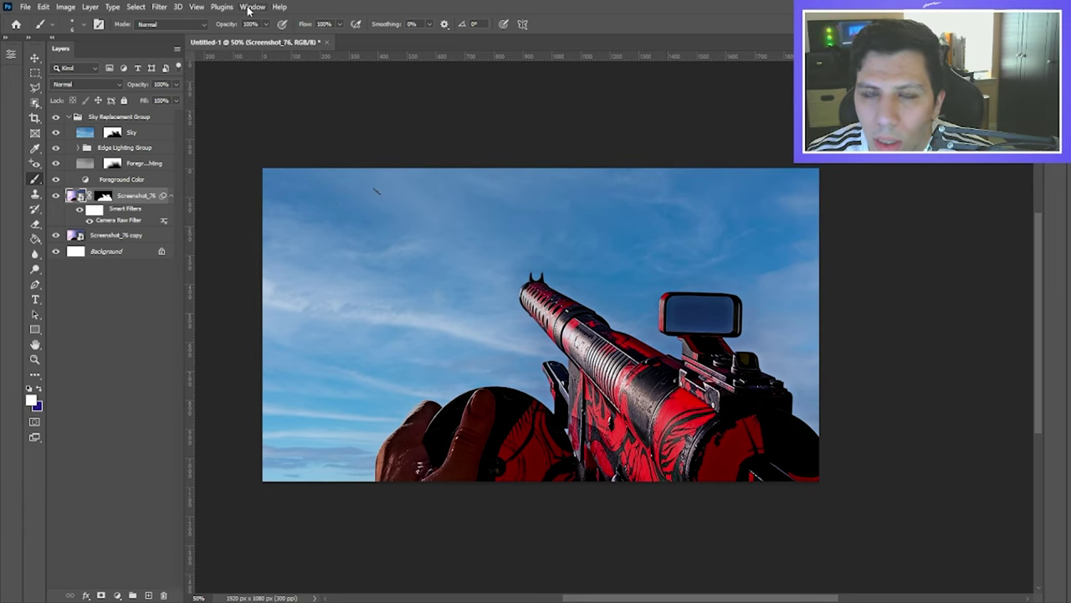
# Step: Apply a Stroke and Drop Shadow style, move Screenshot_76 to the top, and hide the stroke
pyautogui.press('F5')
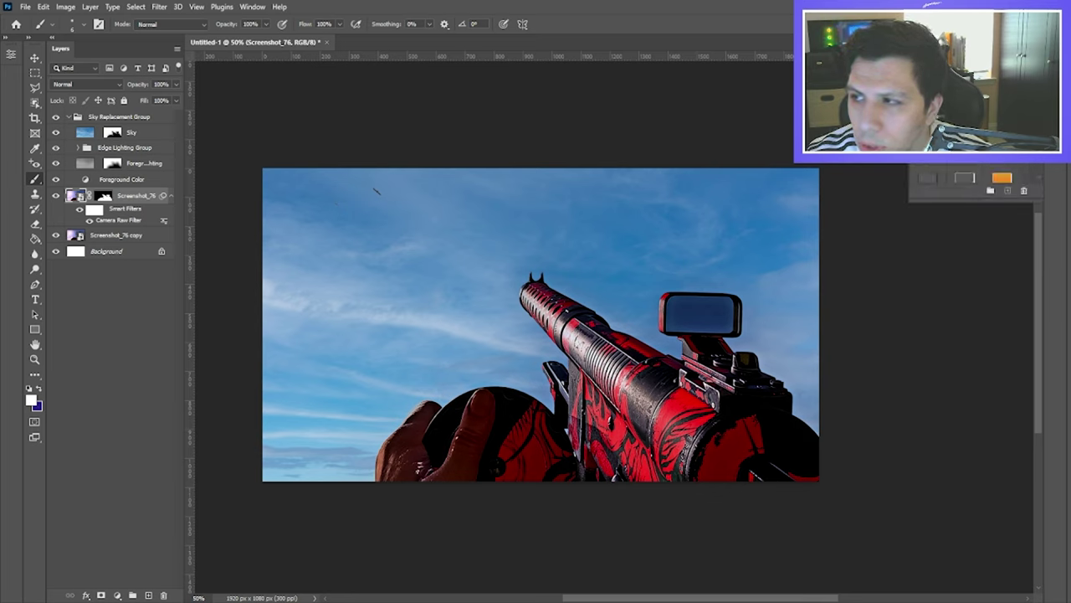
pyautogui.click(965, 178)
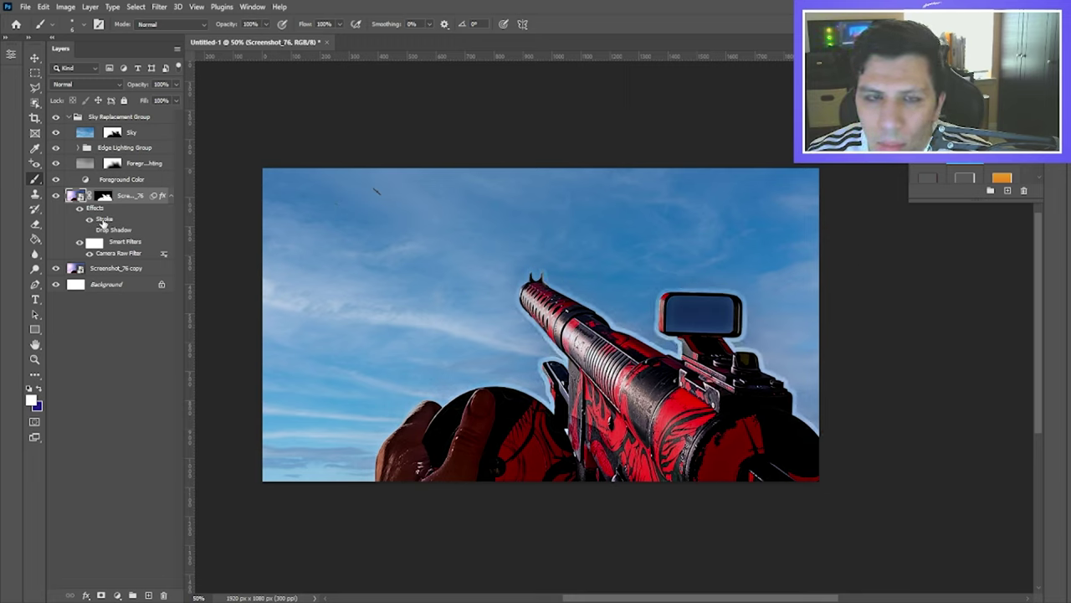
pyautogui.doubleClick(102, 219)
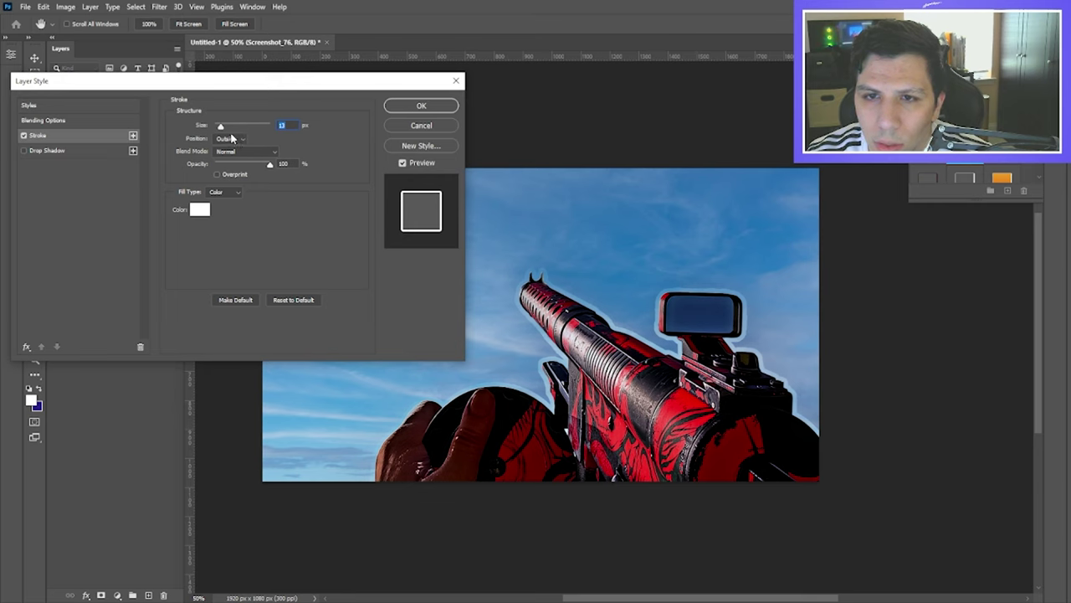
pyautogui.click(450, 108)
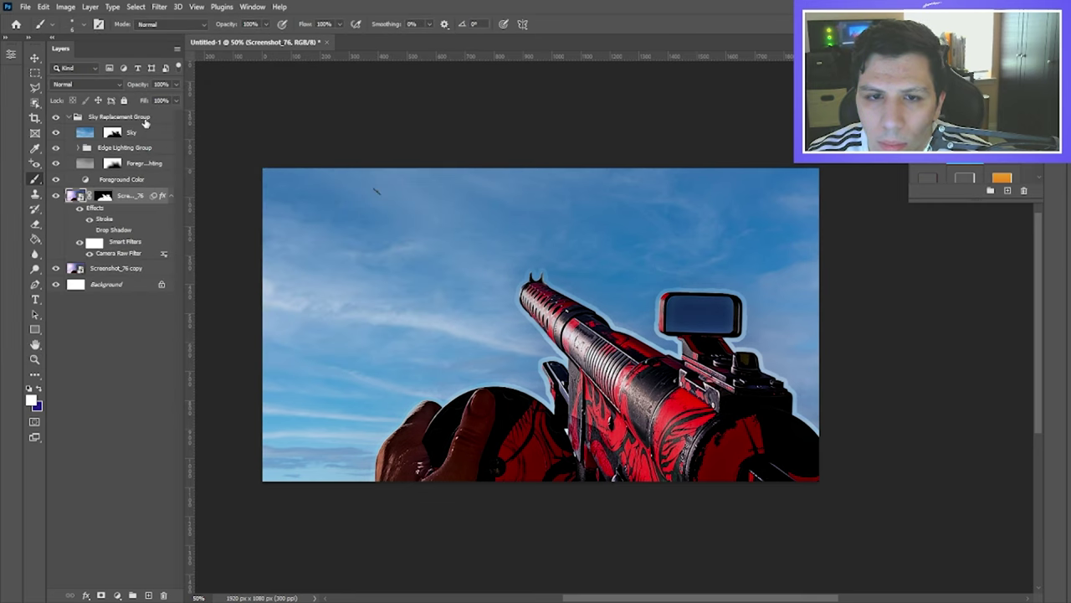
pyautogui.moveTo(107, 204)
pyautogui.mouseDown()
pyautogui.moveTo(108, 144)
pyautogui.moveTo(113, 201)
pyautogui.moveTo(134, 103)
pyautogui.moveTo(142, 114)
pyautogui.mouseUp()
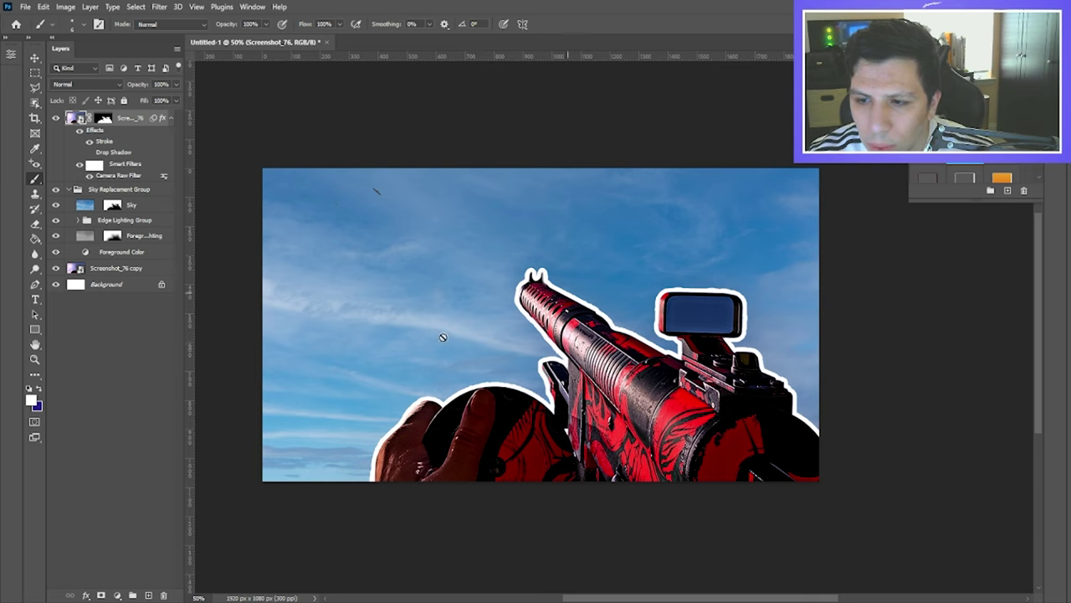
pyautogui.click(89, 141)
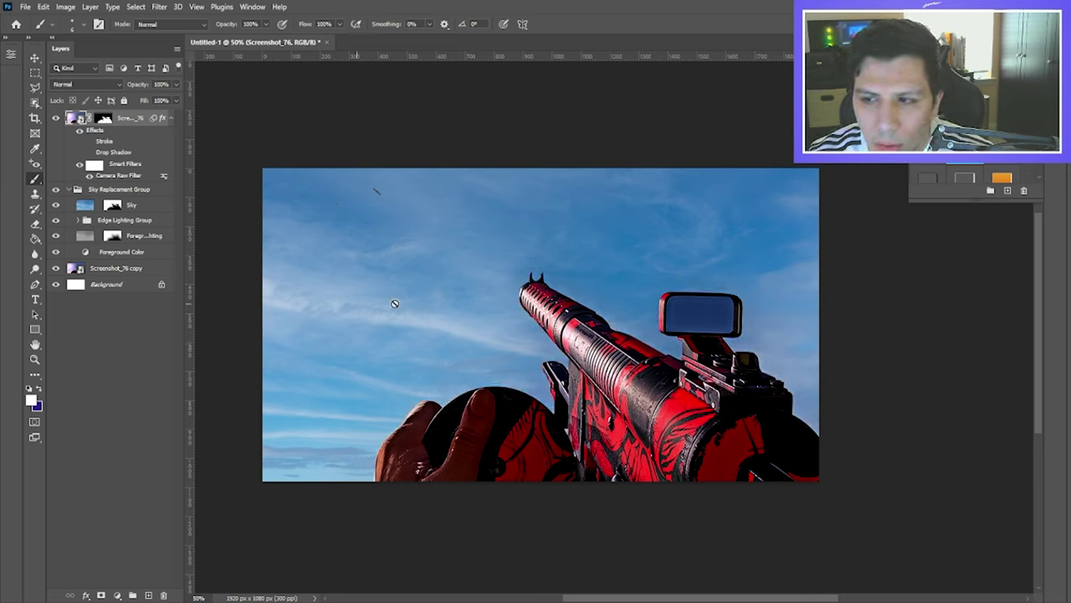